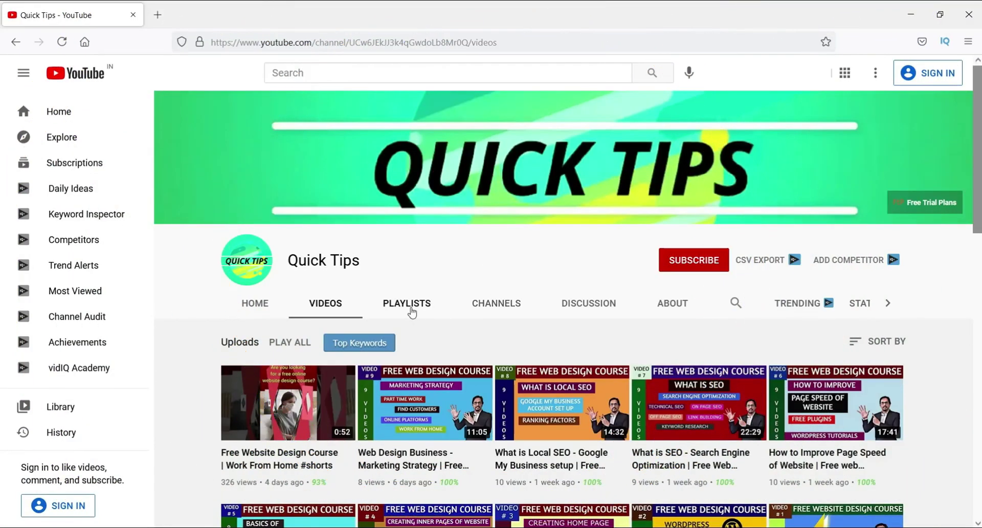
# - Switch the Quick Tips YouTube channel page to its PLAYLISTS tab
pyautogui.click(411, 309)
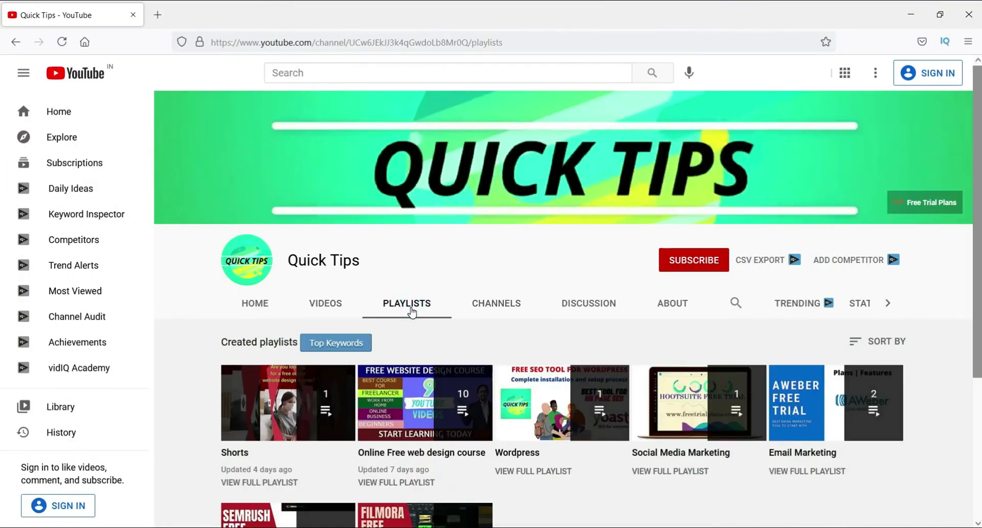
# - Scroll through the Quick Tips playlists, then show the channel's VIDEOS tab
pyautogui.scroll(-3, 547, 422)
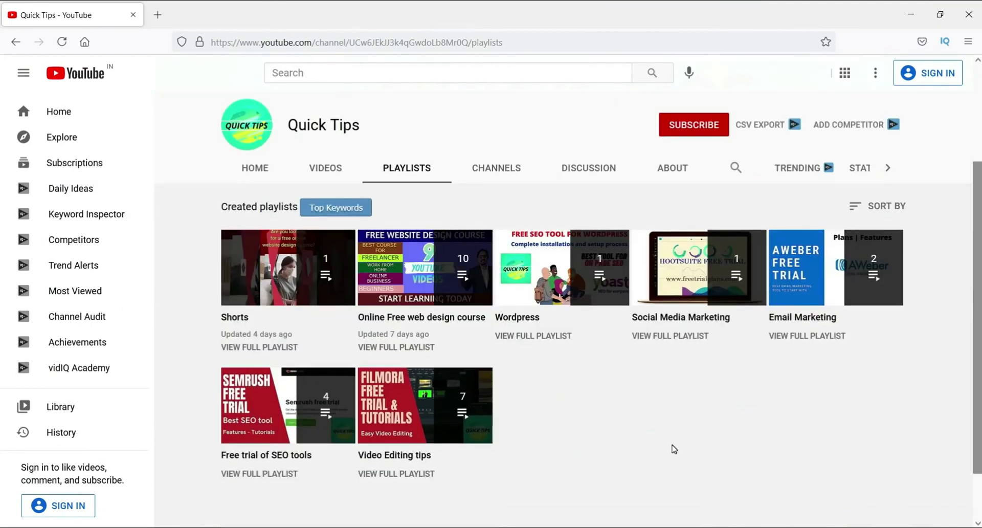
pyautogui.scroll(3, 674, 449)
pyautogui.click(324, 303)
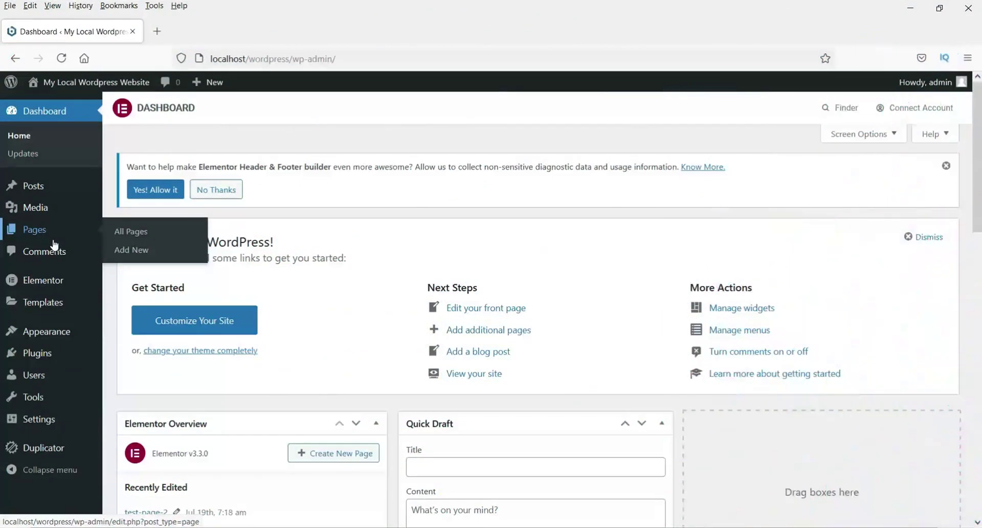
# - Search Plugins > Add New for 'contact form', then install and activate Contact Form 7
pyautogui.click(354, 217)
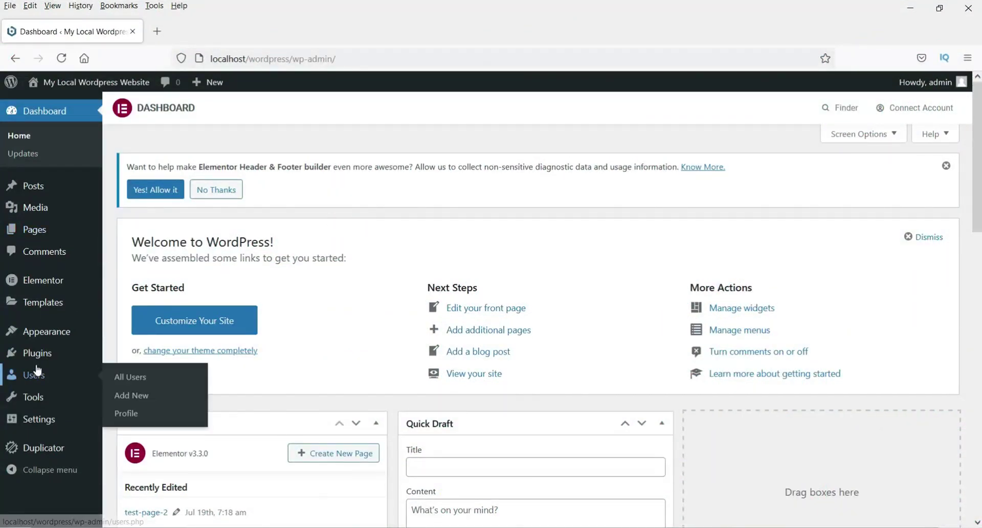
pyautogui.moveTo(39, 354)
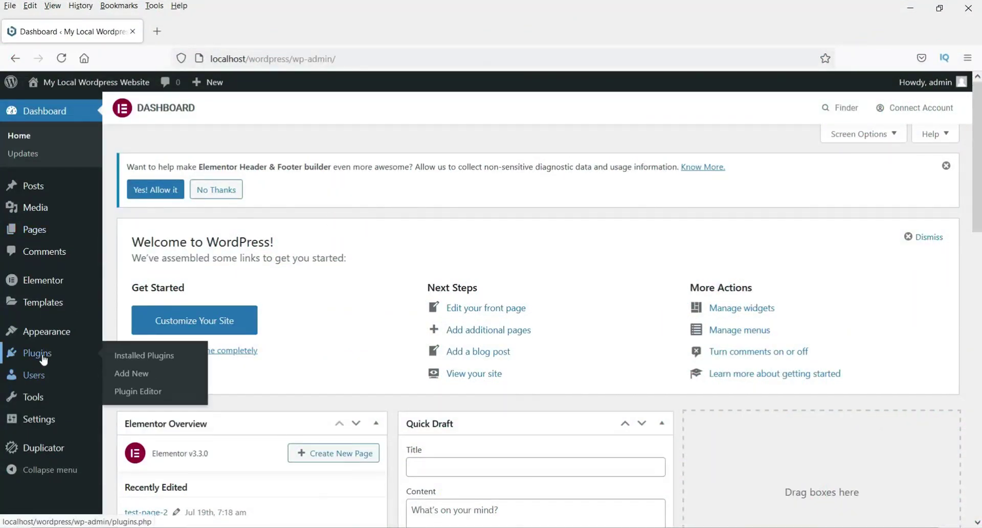
pyautogui.click(126, 374)
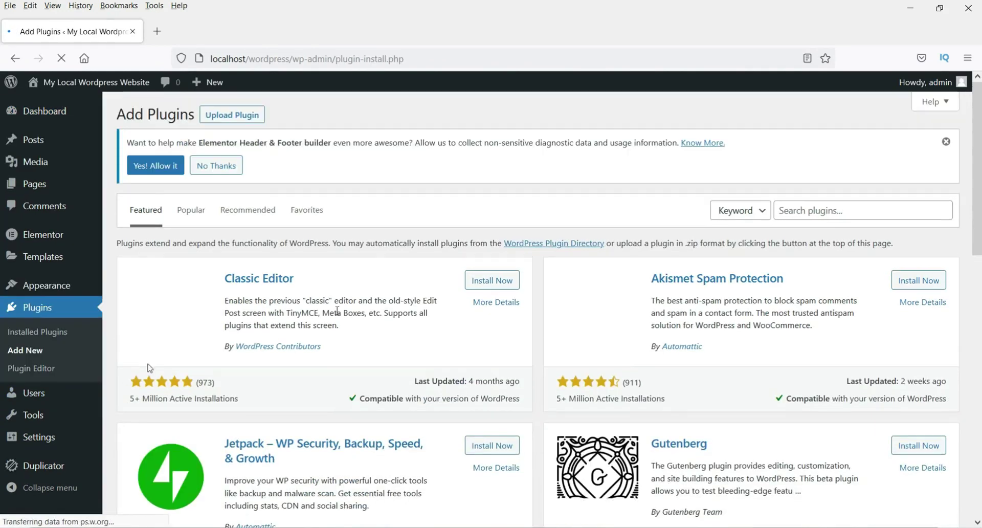
pyautogui.click(793, 214)
pyautogui.write('c')
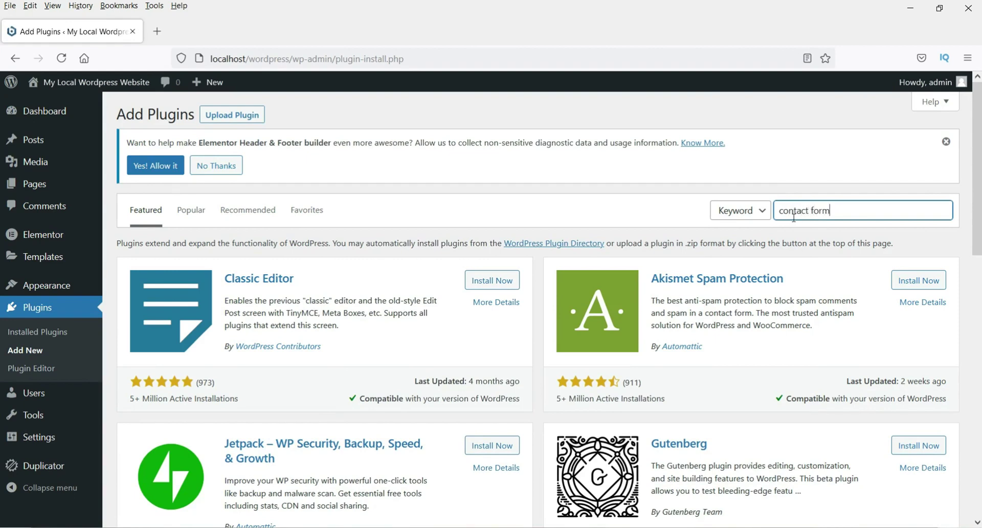
pyautogui.write('ontact form')
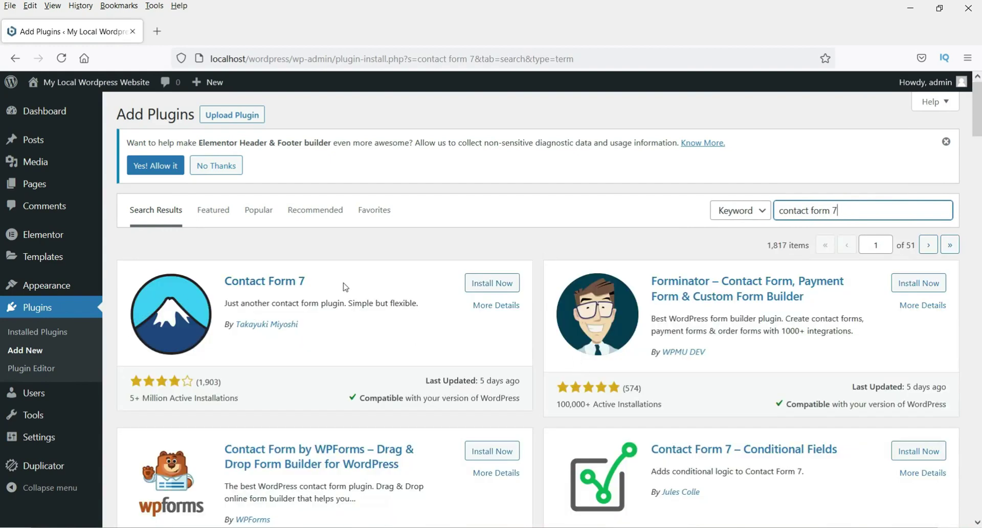
pyautogui.click(483, 289)
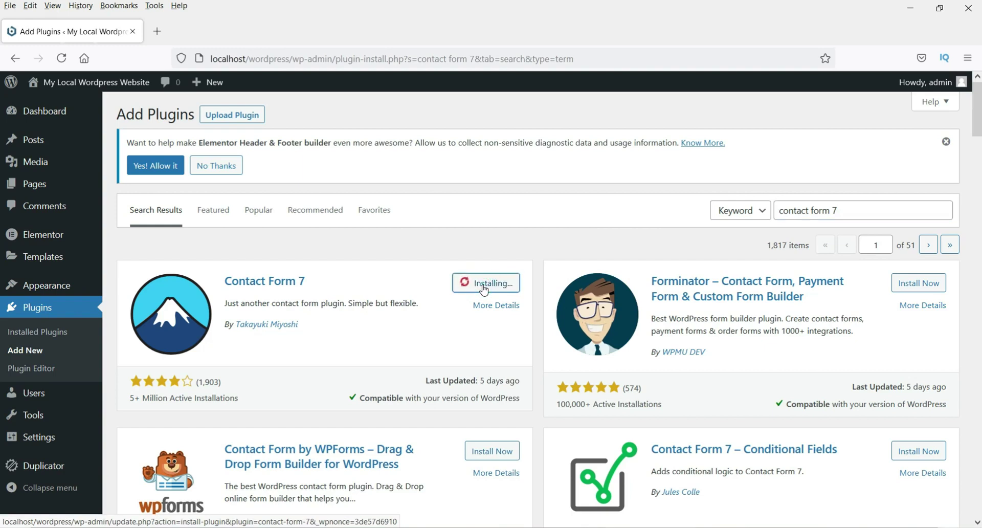
pyautogui.click(483, 289)
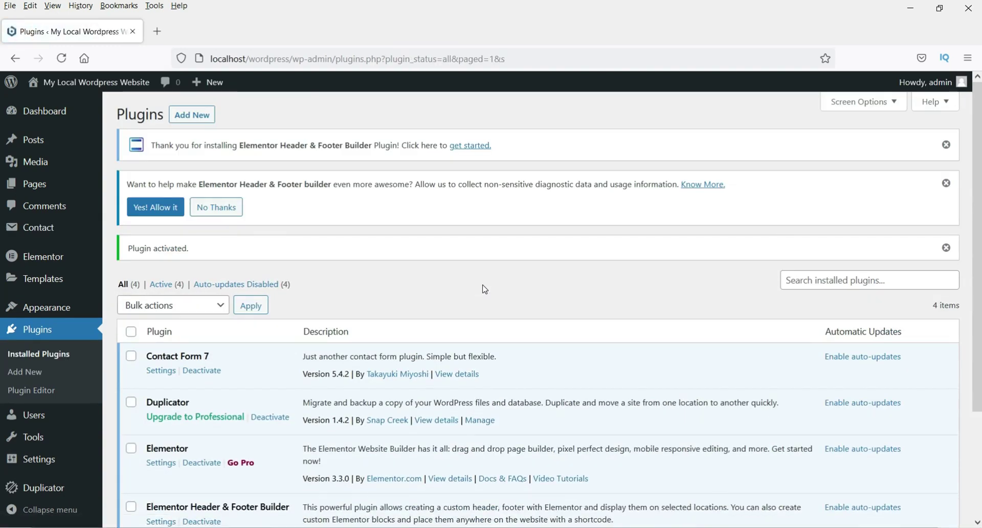
# - Open Contact form 1's Edit link from the Contact Forms list in a new tab and switch to it
pyautogui.moveTo(32, 234)
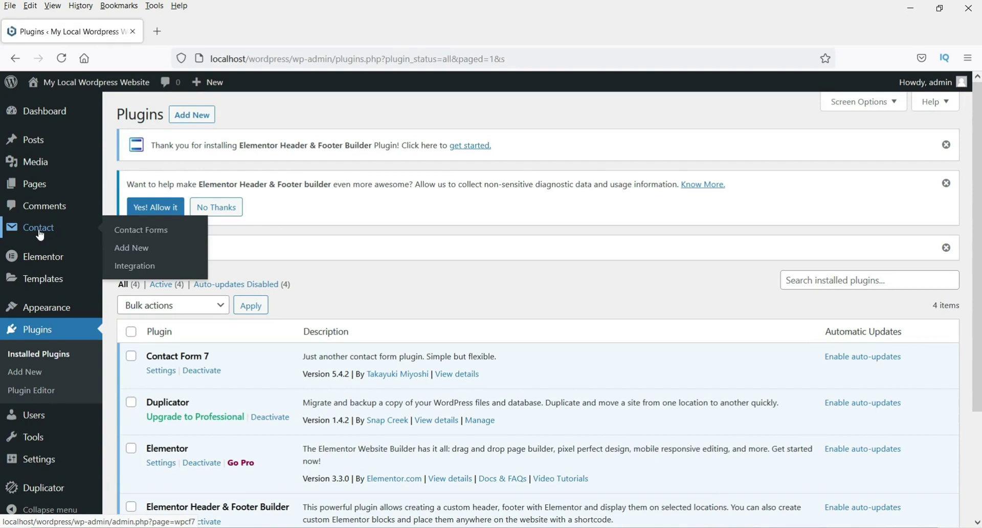
pyautogui.click(146, 232)
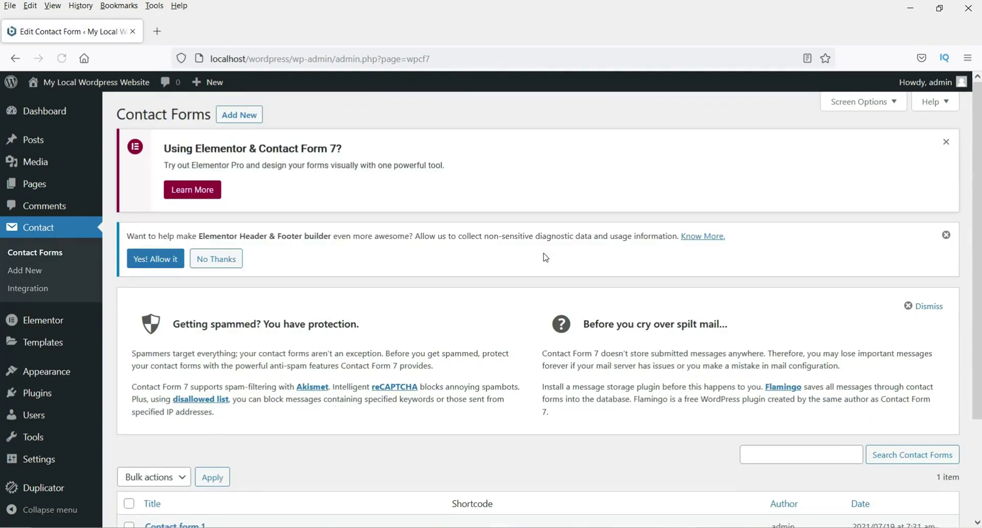
pyautogui.scroll(-2, 544, 258)
pyautogui.moveTo(192, 410)
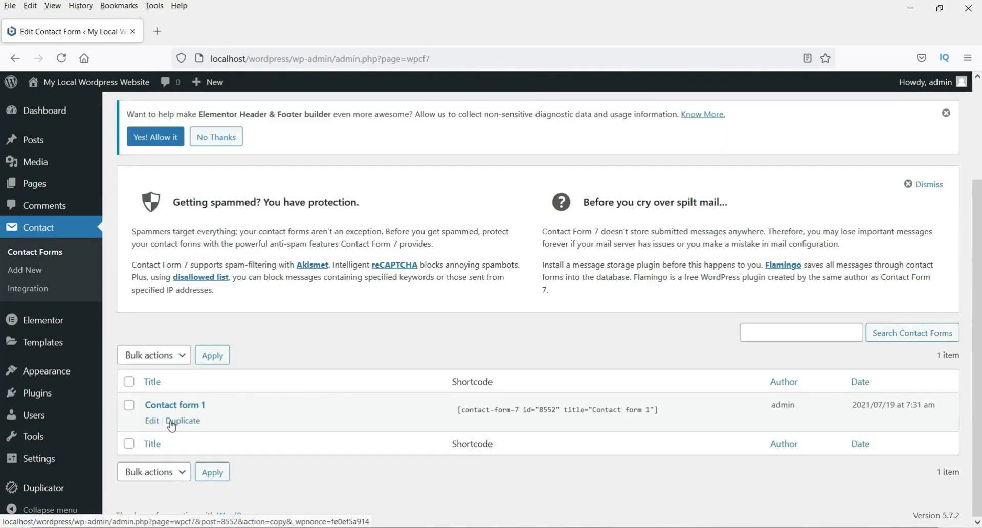
pyautogui.rightClick(171, 424)
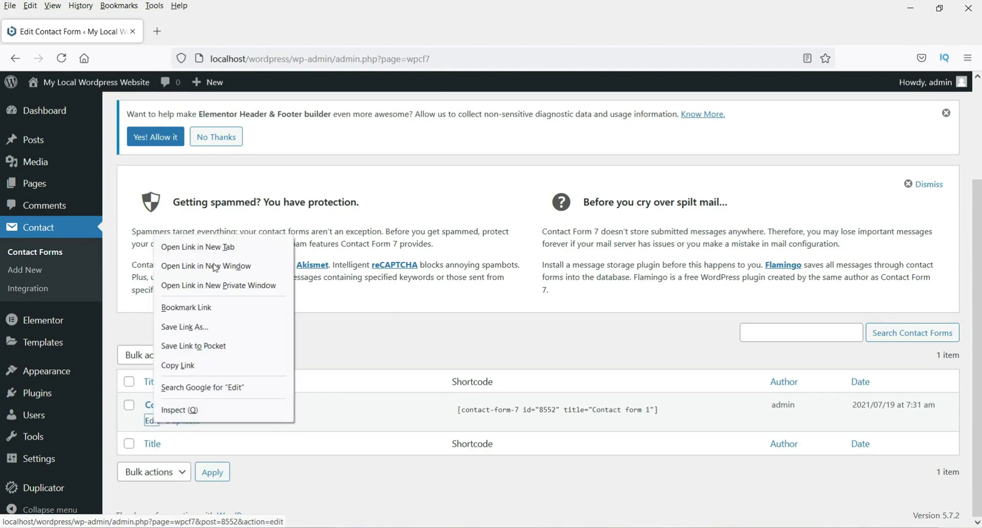
pyautogui.click(217, 249)
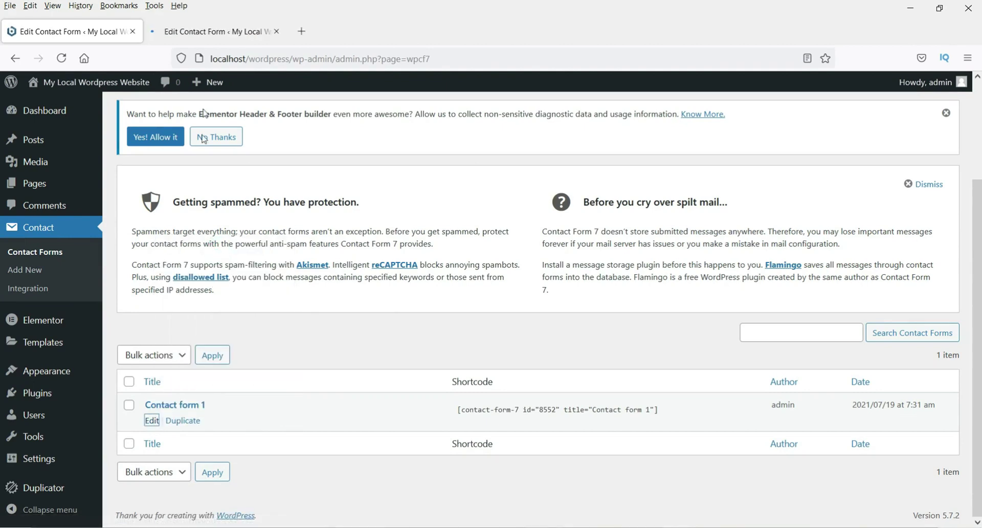
pyautogui.click(215, 31)
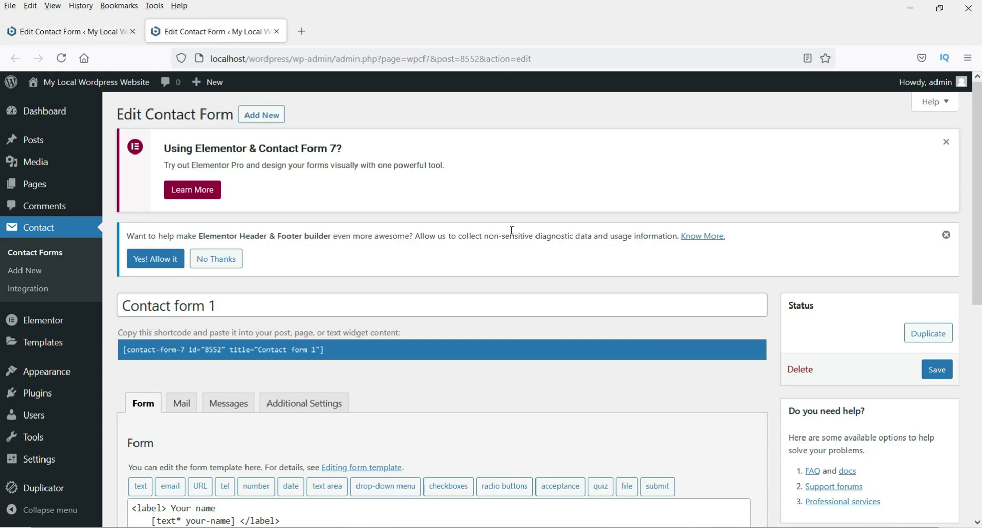
# - Review Contact form 1's field template text, then switch to its Mail settings panel
pyautogui.scroll(-5, 511, 230)
pyautogui.moveTo(279, 416); pyautogui.dragTo(129, 232)
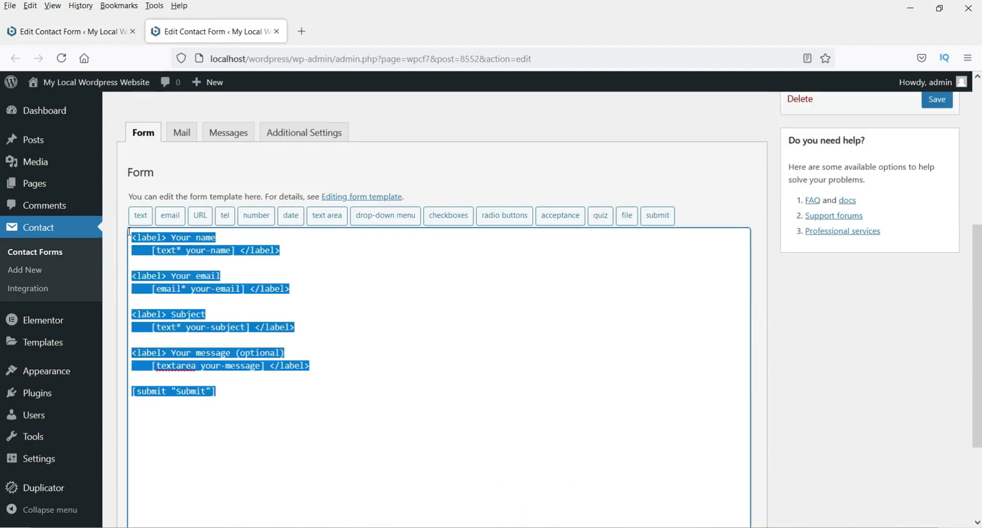
pyautogui.click(381, 397)
pyautogui.moveTo(313, 407); pyautogui.dragTo(115, 261)
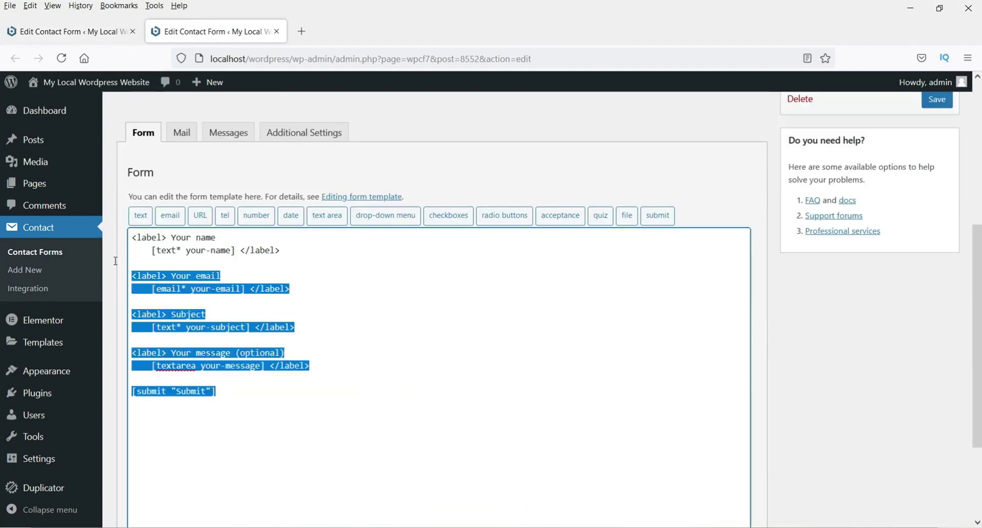
pyautogui.click(511, 338)
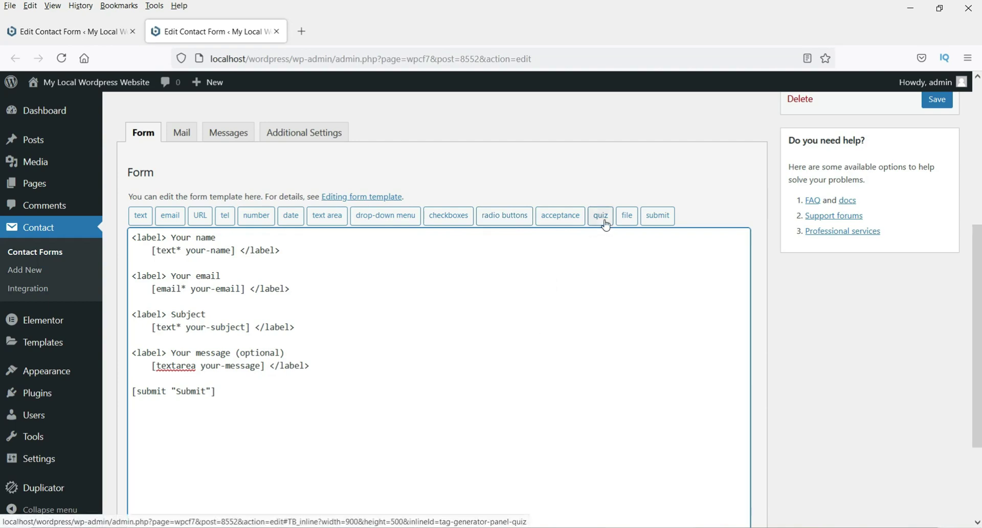
pyautogui.click(562, 321)
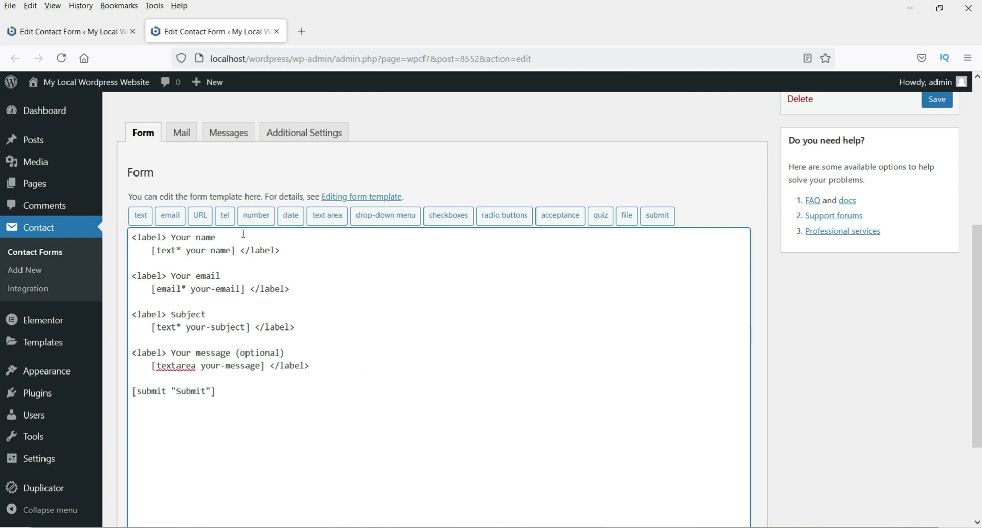
pyautogui.click(182, 133)
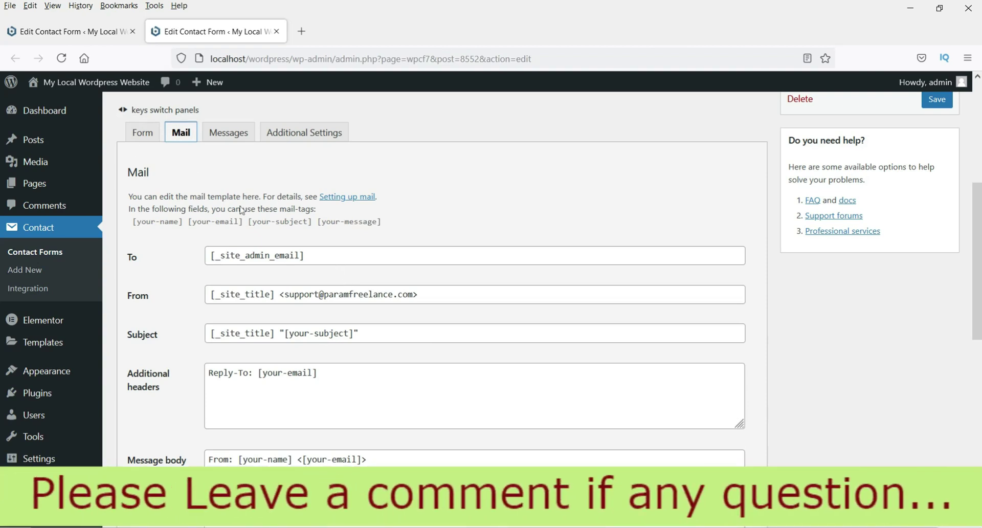
pyautogui.moveTo(329, 253); pyautogui.dragTo(121, 253)
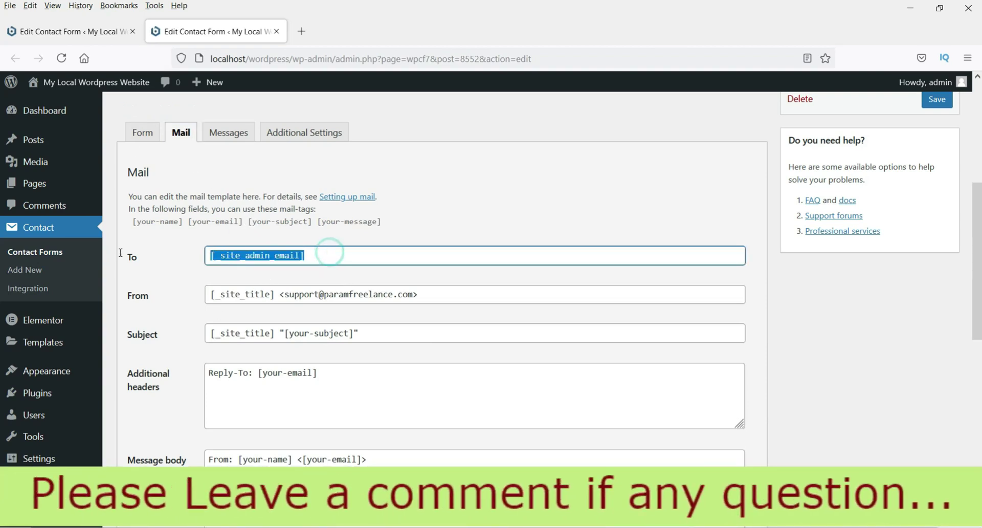
pyautogui.click(327, 254)
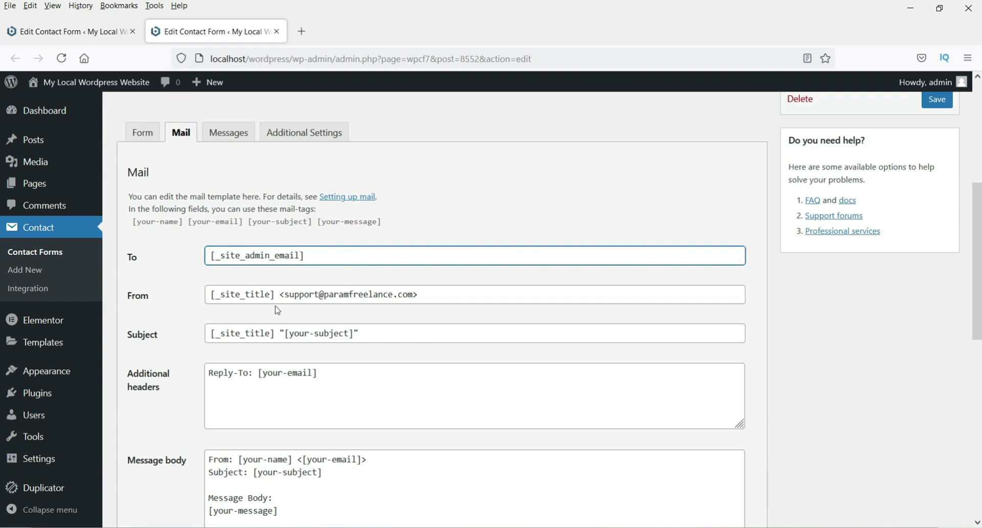
pyautogui.doubleClick(287, 293)
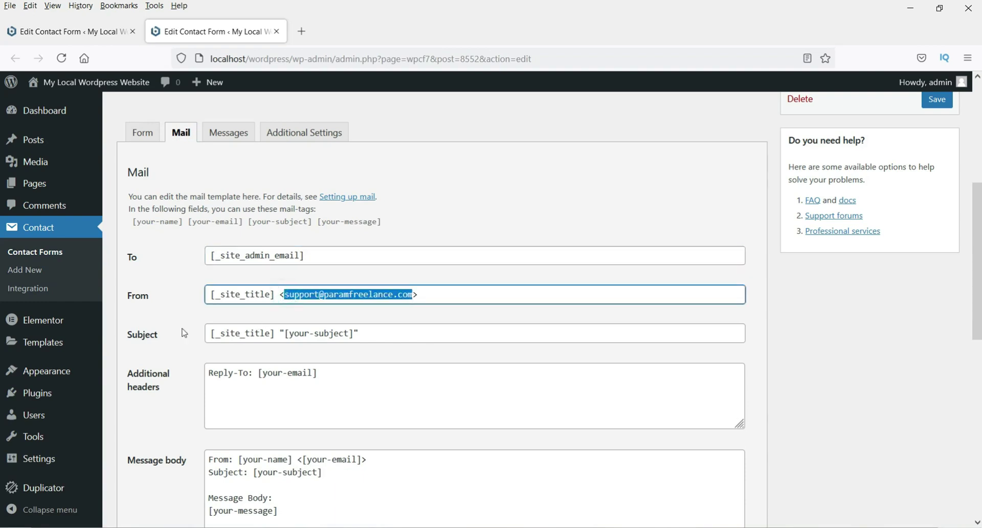
pyautogui.click(233, 334)
pyautogui.scroll(-3, 351, 335)
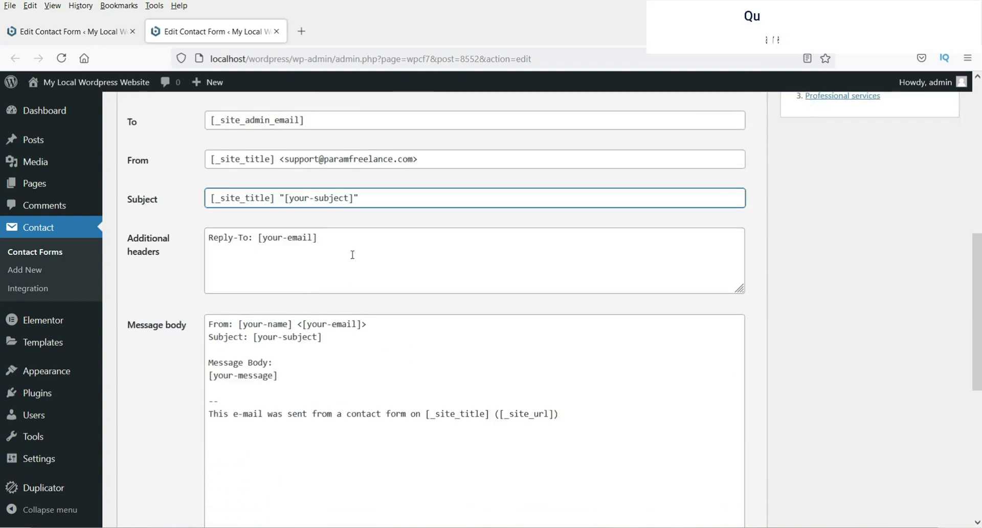
pyautogui.scroll(-2, 279, 284)
pyautogui.scroll(3, 555, 350)
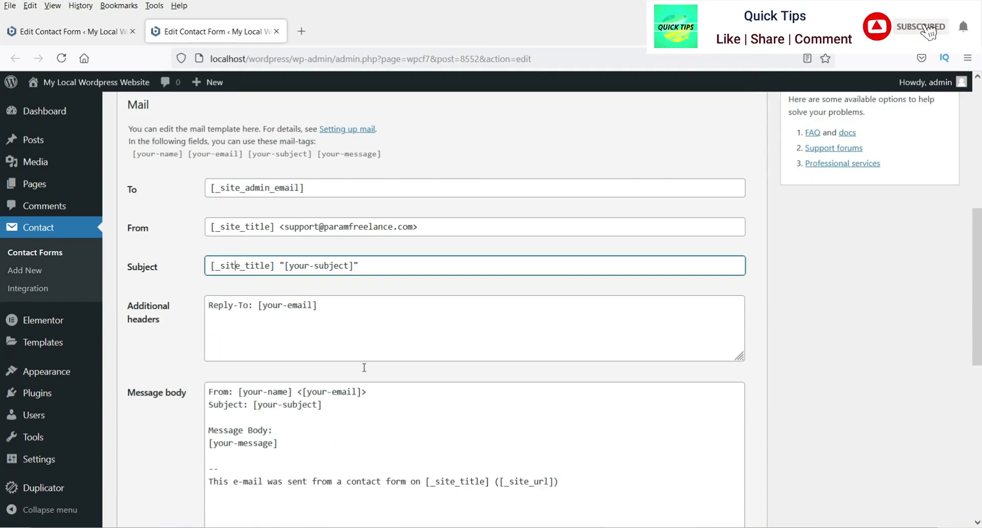
pyautogui.click(476, 429)
pyautogui.scroll(6, 477, 430)
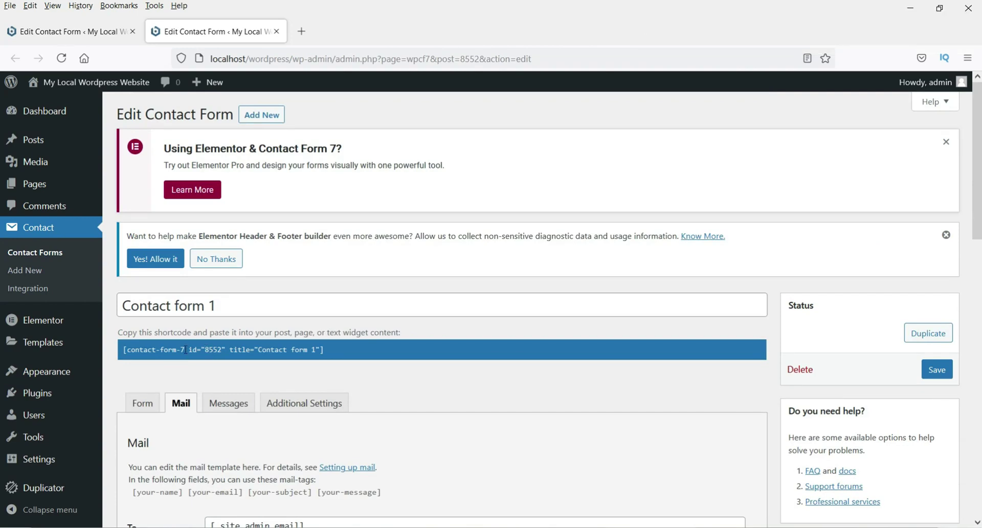
# - Open Test-page's edit screen in a new tab from the Pages list
pyautogui.click(72, 31)
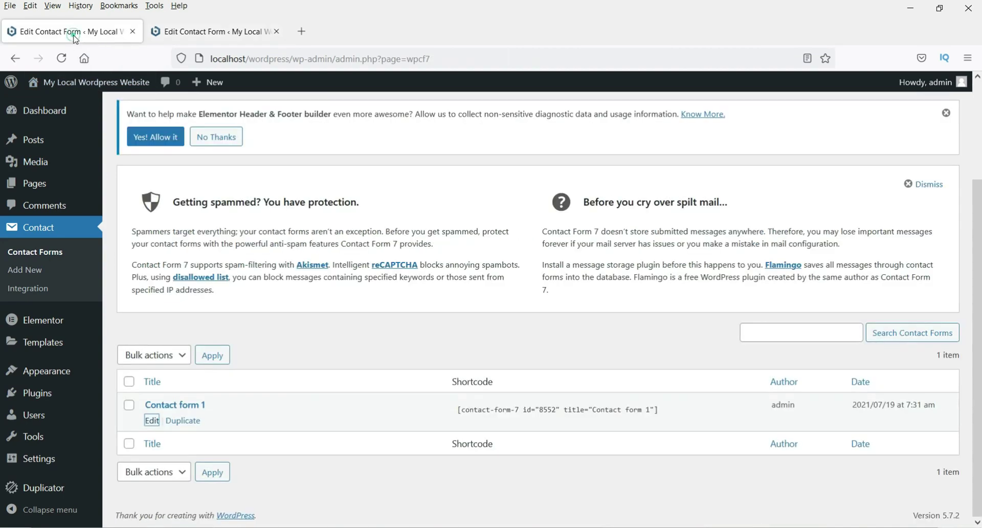
pyautogui.click(37, 188)
pyautogui.scroll(-1, 329, 234)
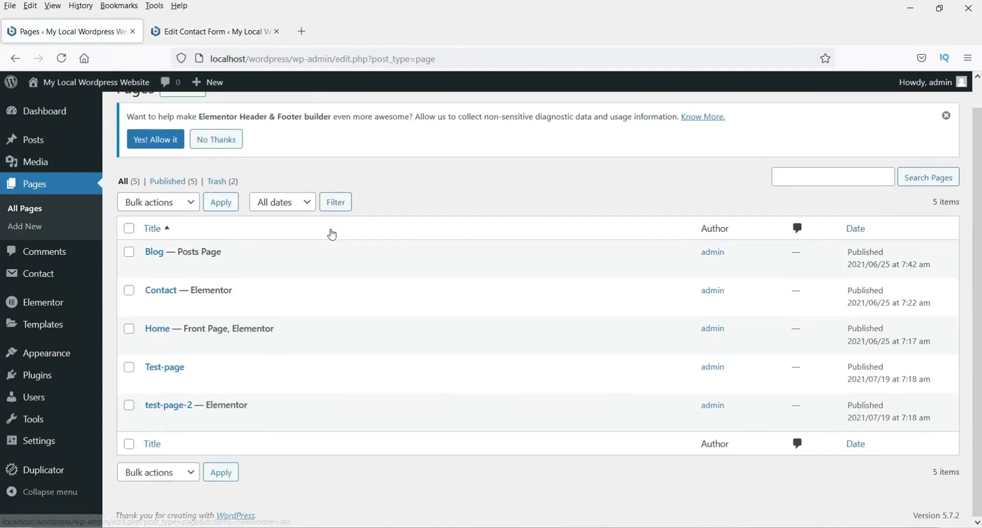
pyautogui.rightClick(152, 383)
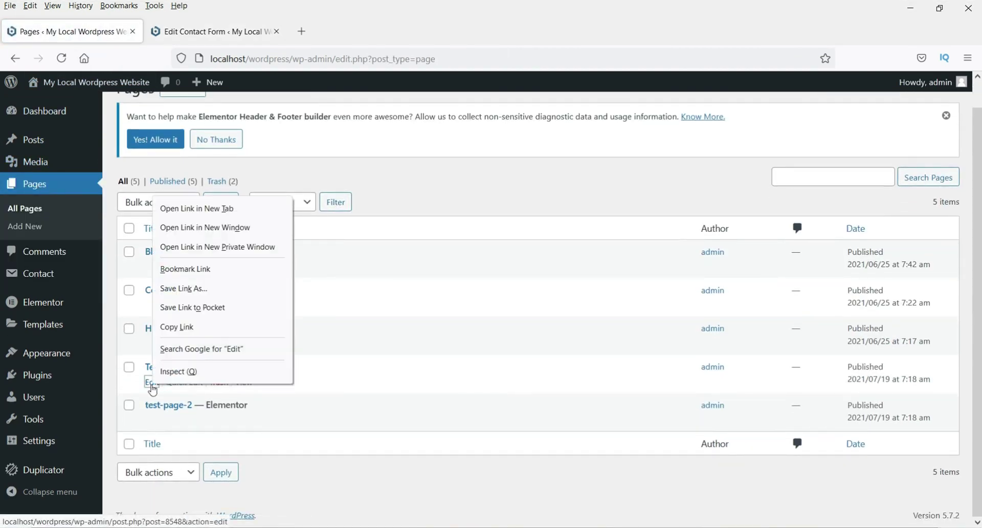
pyautogui.click(196, 208)
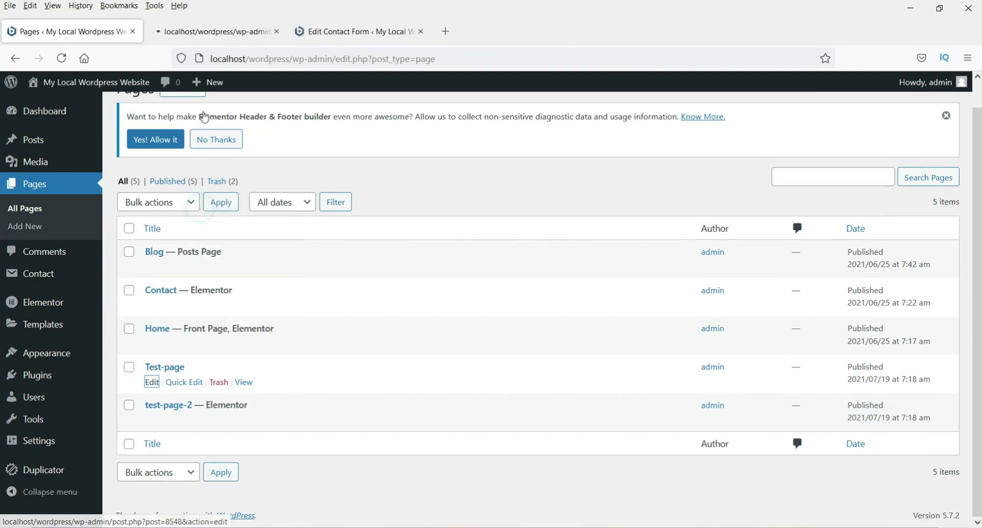
# - Select and copy the Contact form 1 shortcode, then go to the Test-page editor tab
pyautogui.click(335, 31)
pyautogui.click(177, 350)
pyautogui.hotkey('ctrl', 'c')
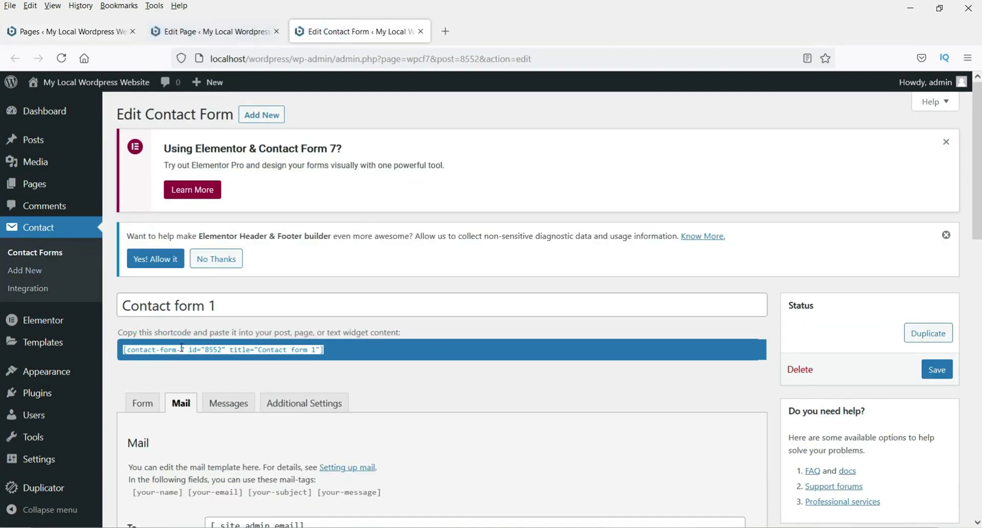
pyautogui.click(195, 32)
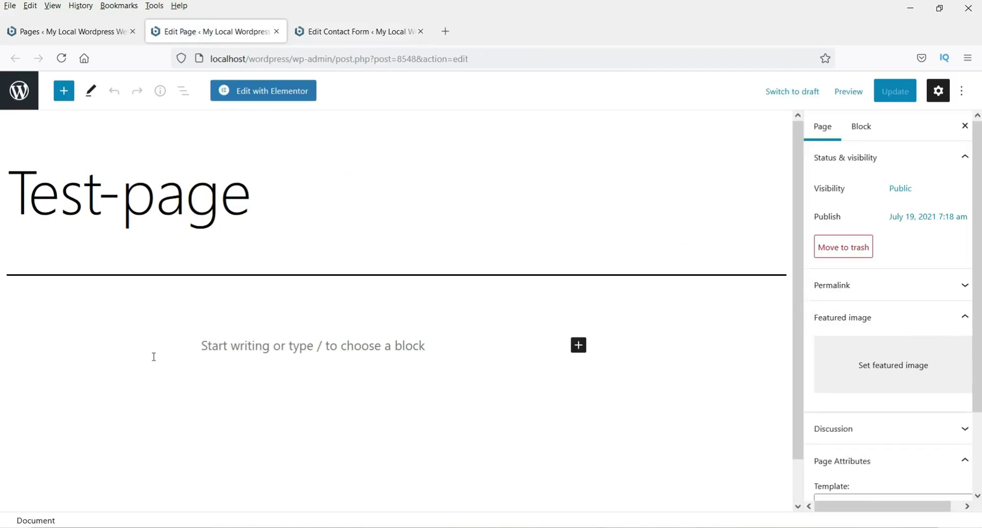
# - Insert a Shortcode block holding the copied Contact form 1 shortcode and update Test-page
pyautogui.click(577, 345)
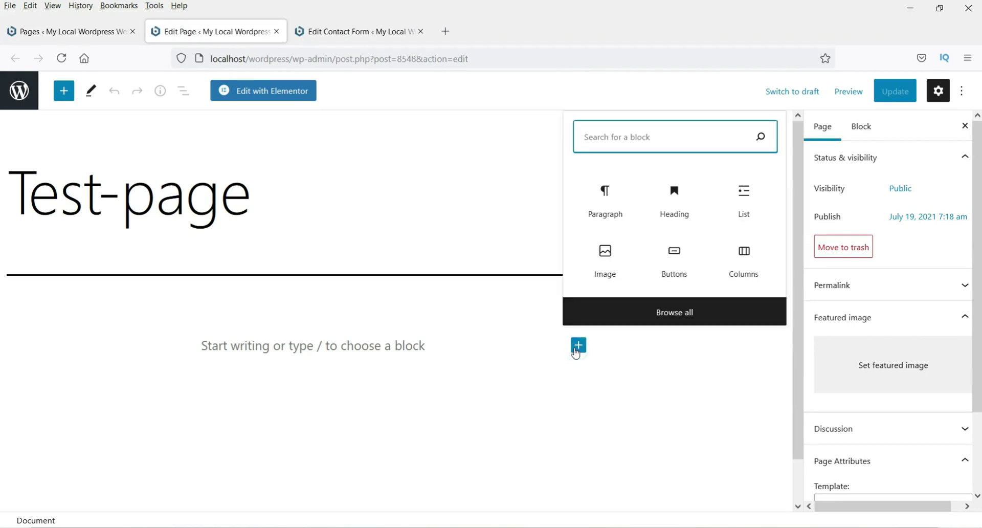
pyautogui.write('short')
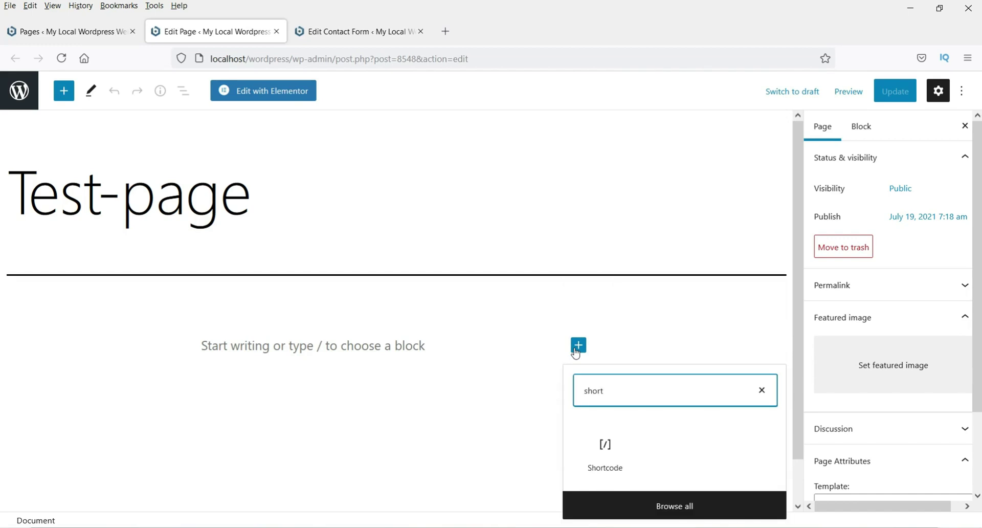
pyautogui.click(597, 456)
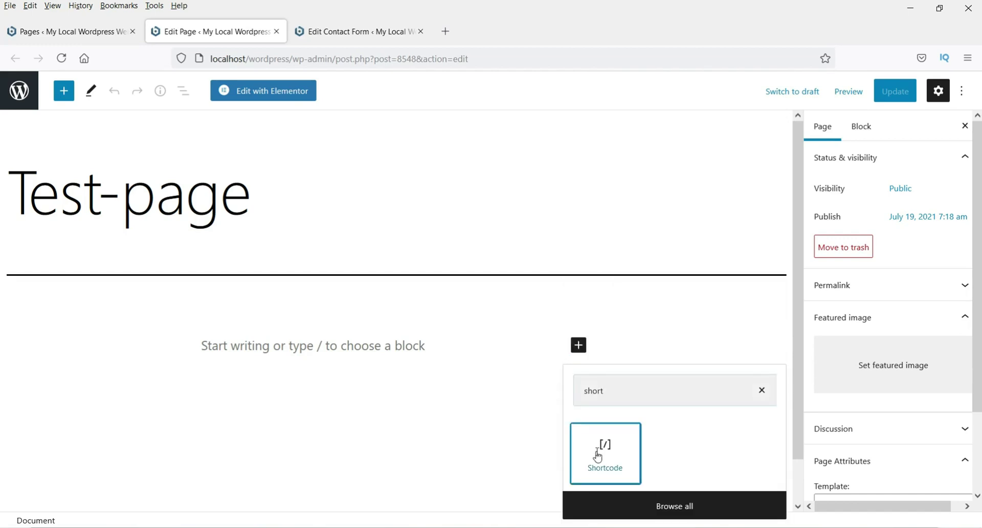
pyautogui.hotkey('ctrl', 'v')
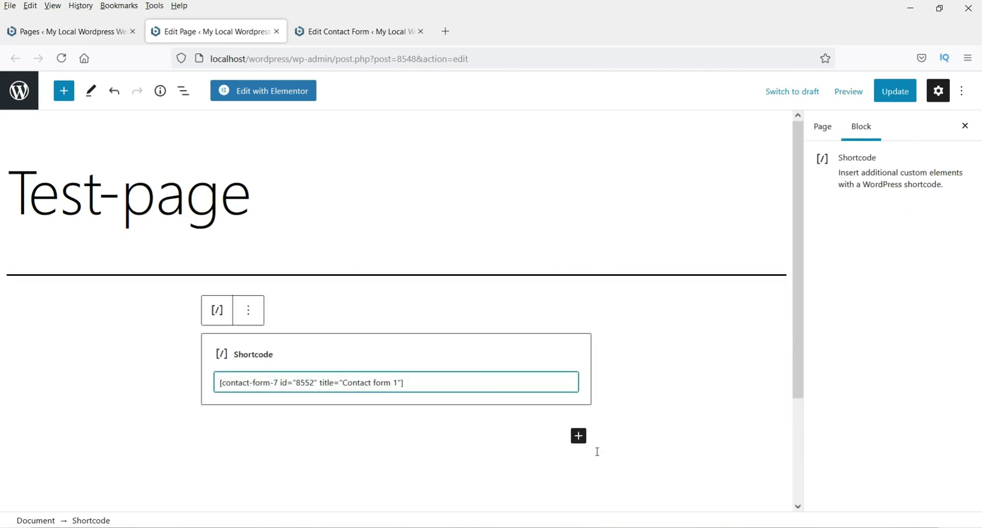
pyautogui.click(897, 97)
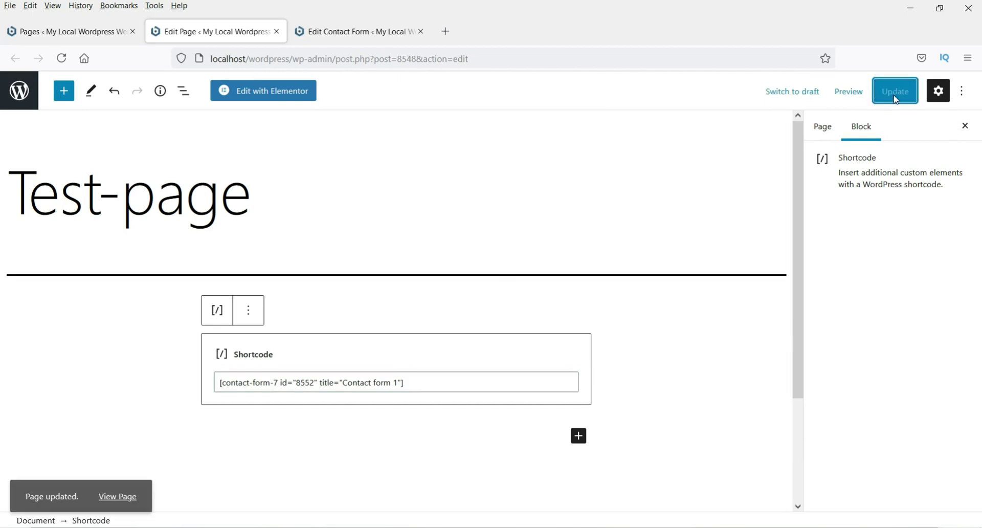
# - Open the published Test-page in a new tab and scroll through the contact form
pyautogui.rightClick(117, 486)
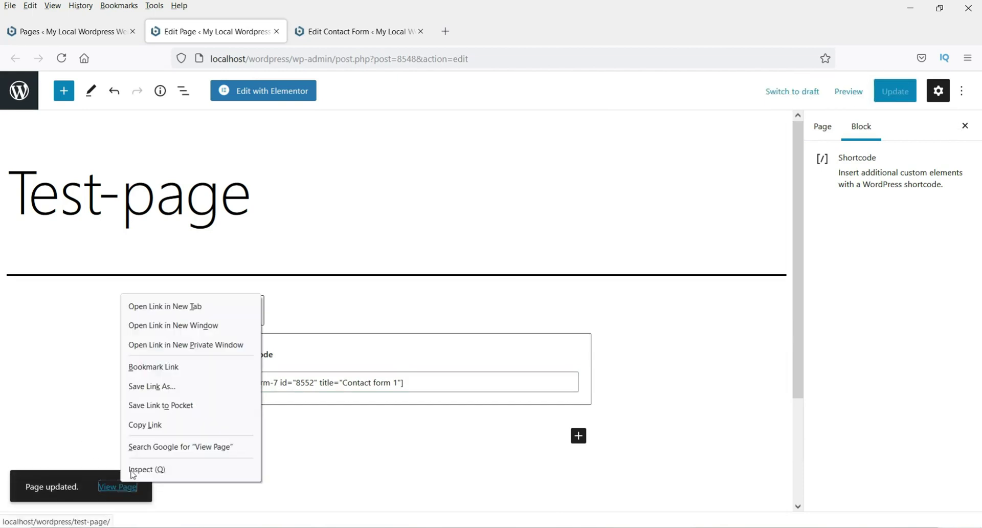
pyautogui.click(158, 311)
pyautogui.click(354, 32)
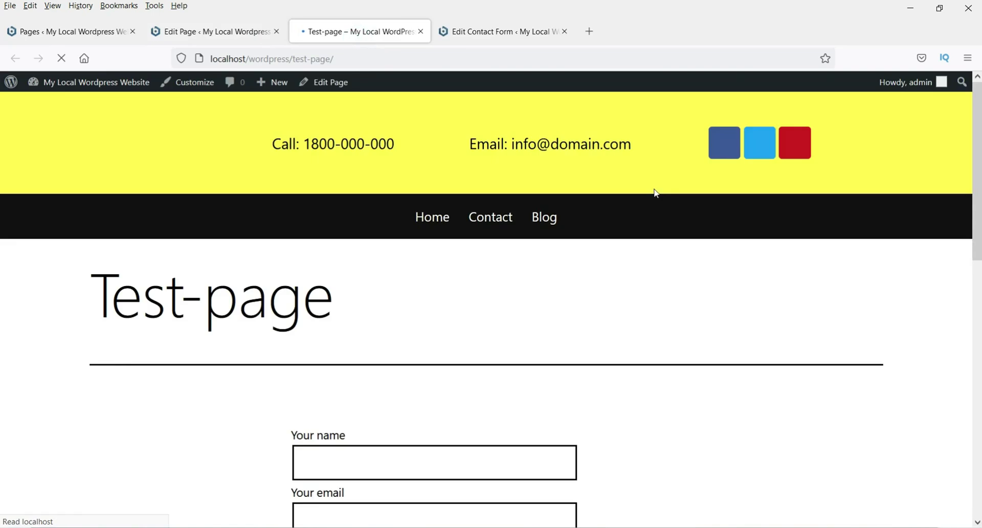
pyautogui.scroll(-5, 655, 193)
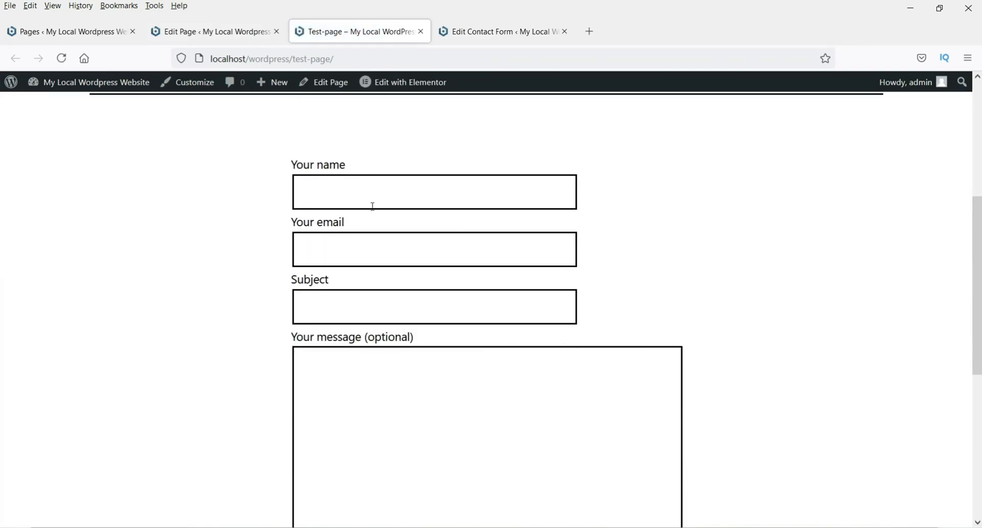
pyautogui.scroll(-3, 373, 206)
pyautogui.scroll(-2, 382, 306)
pyautogui.scroll(10, 382, 309)
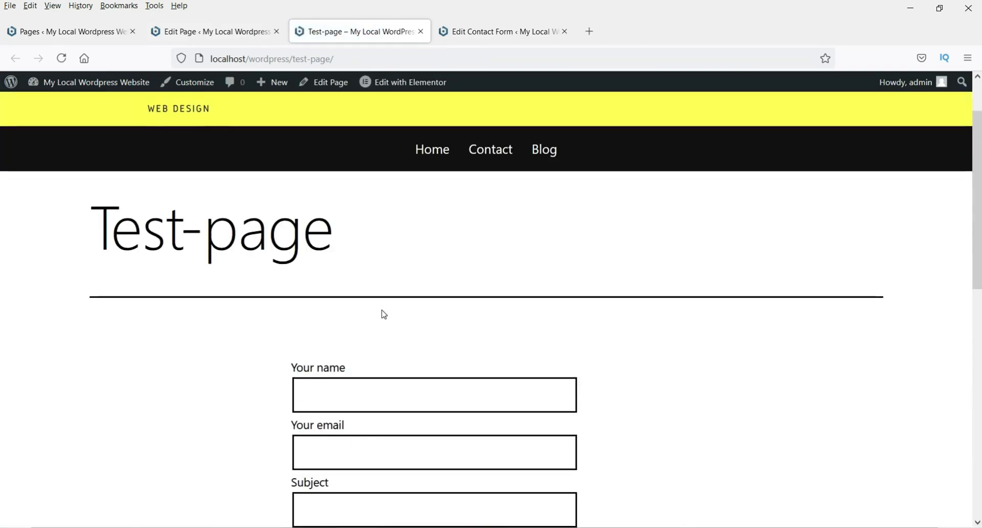
pyautogui.scroll(-4, 384, 314)
# - Switch to the Contact form 1 editor tab and scroll through its Mail settings
pyautogui.click(213, 31)
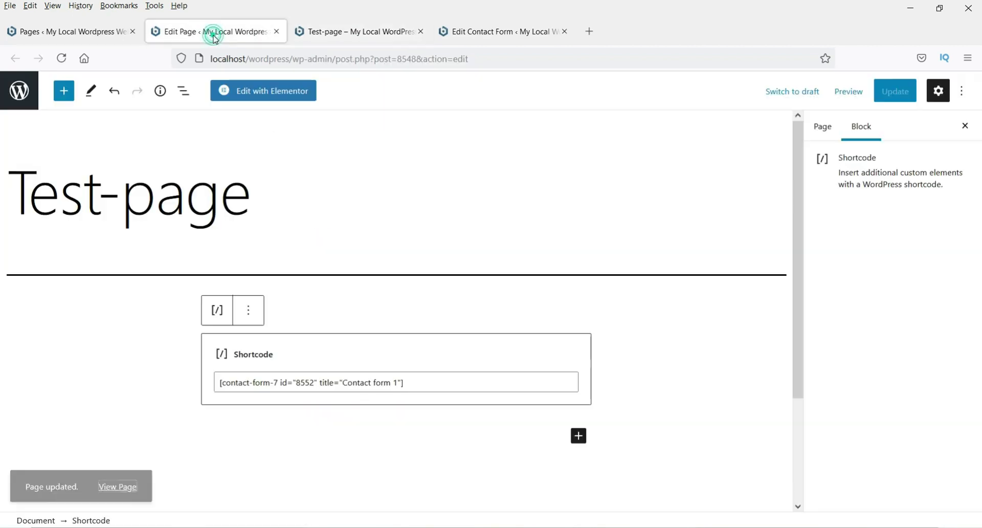
pyautogui.click(477, 32)
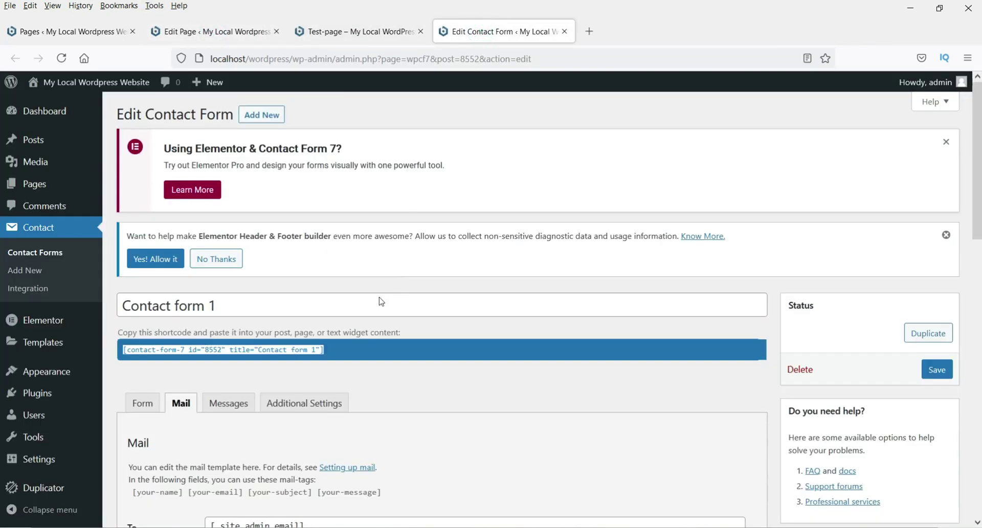
pyautogui.scroll(-4, 379, 303)
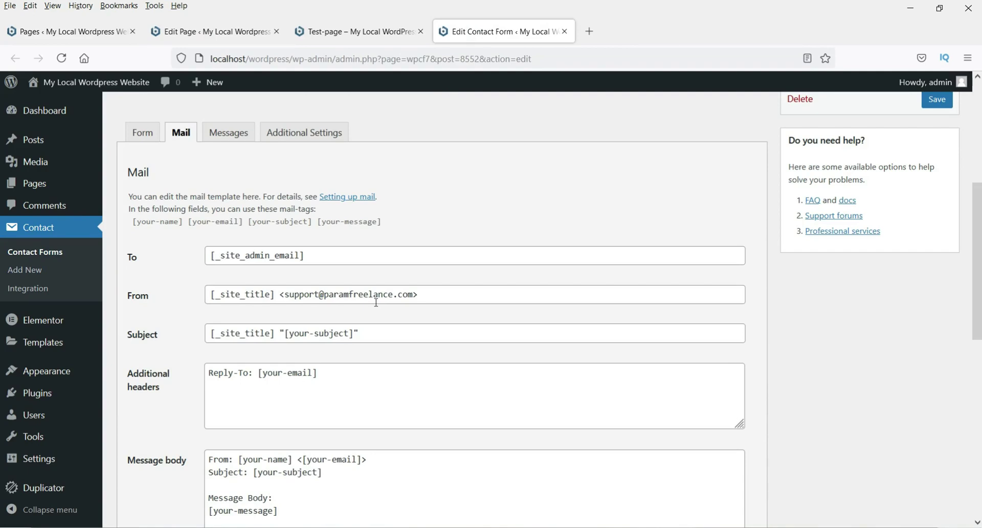
pyautogui.scroll(5, 376, 303)
# - Go to Plugins > Installed Plugins and scroll the plugin list
pyautogui.moveTo(55, 398)
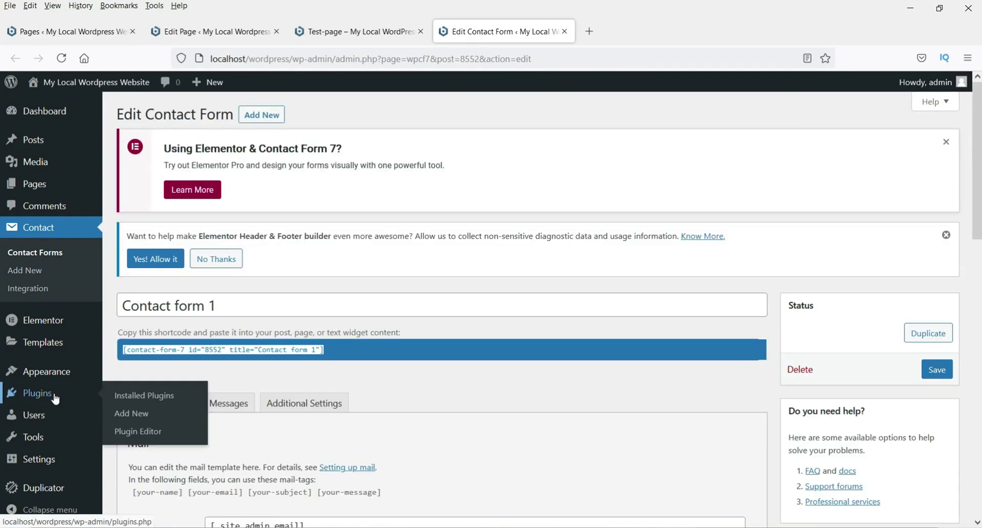
pyautogui.click(137, 395)
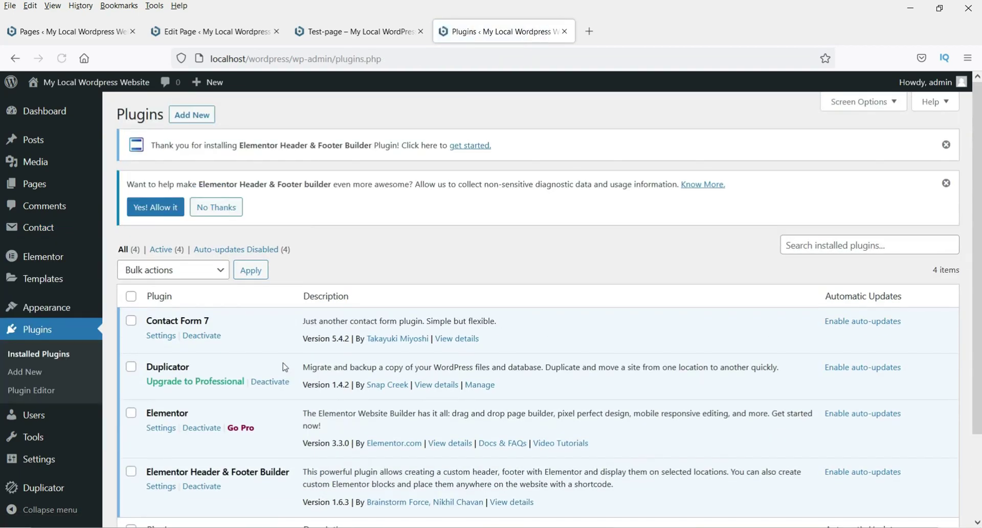
pyautogui.scroll(-2, 285, 367)
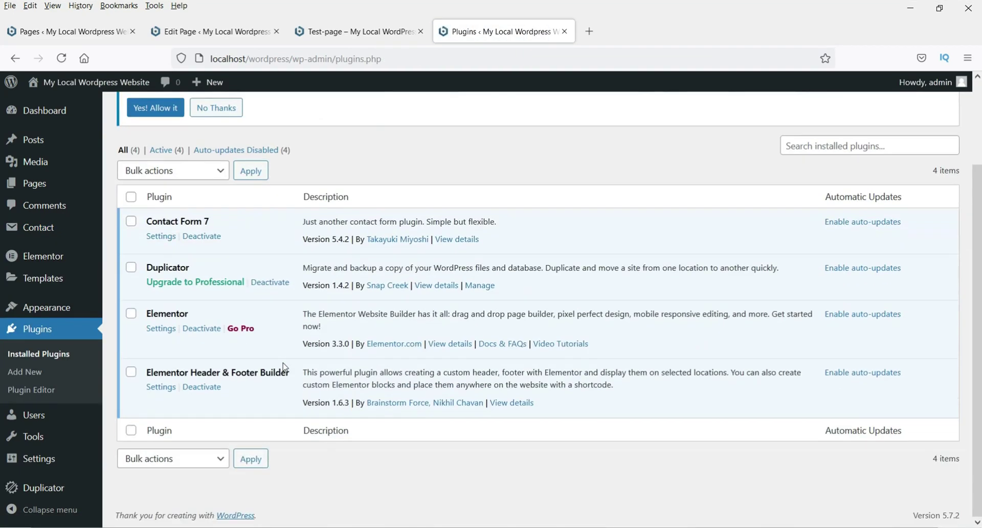
# - Search Add New plugins for 'caldera form', then install and activate Caldera Forms
pyautogui.click(23, 373)
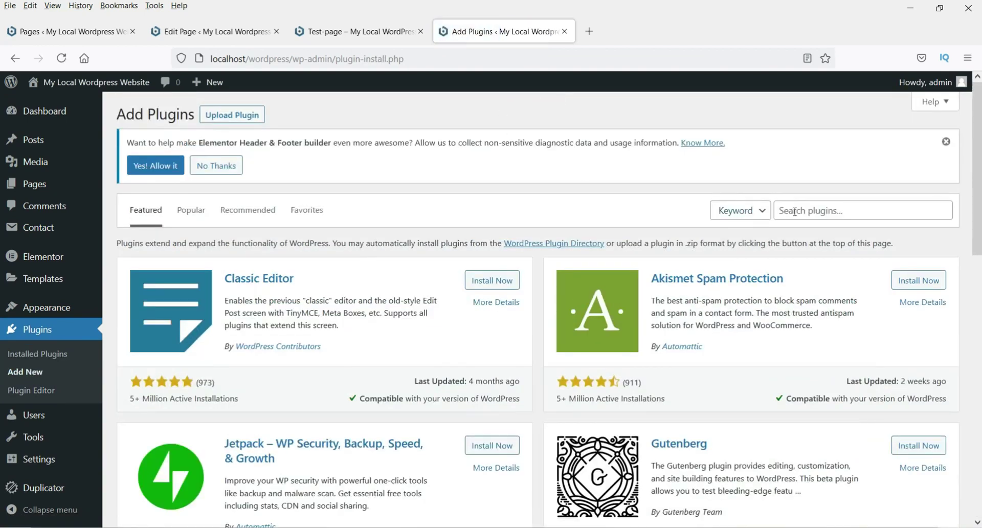
pyautogui.click(794, 211)
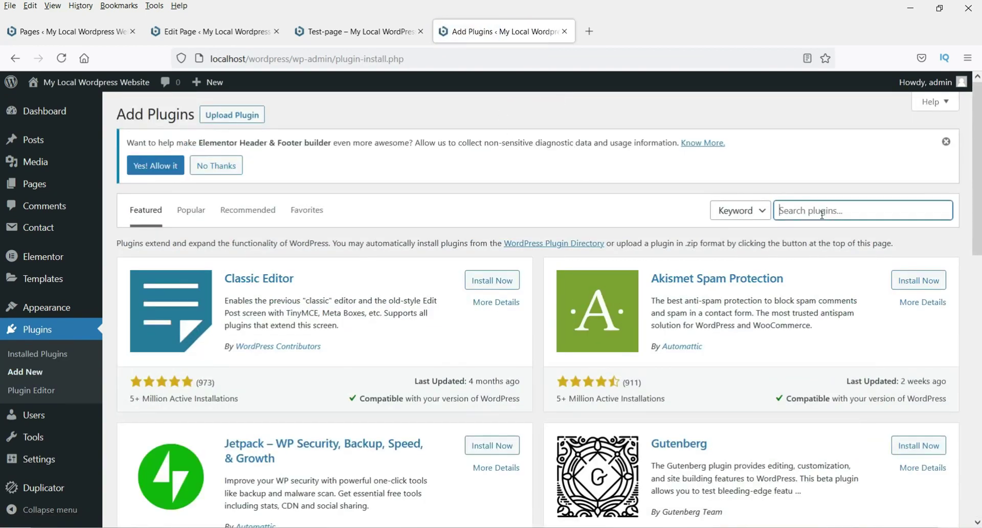
pyautogui.write('calder')
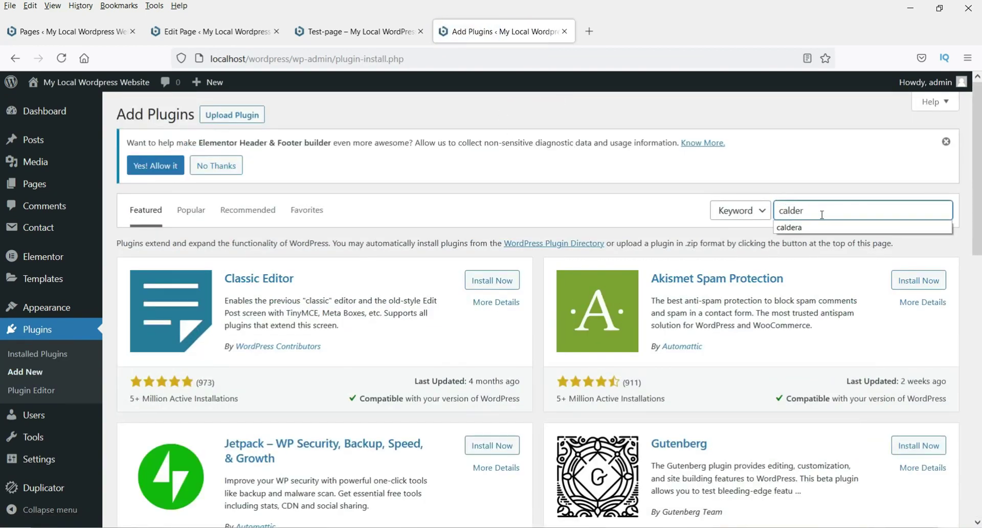
pyautogui.write('a form')
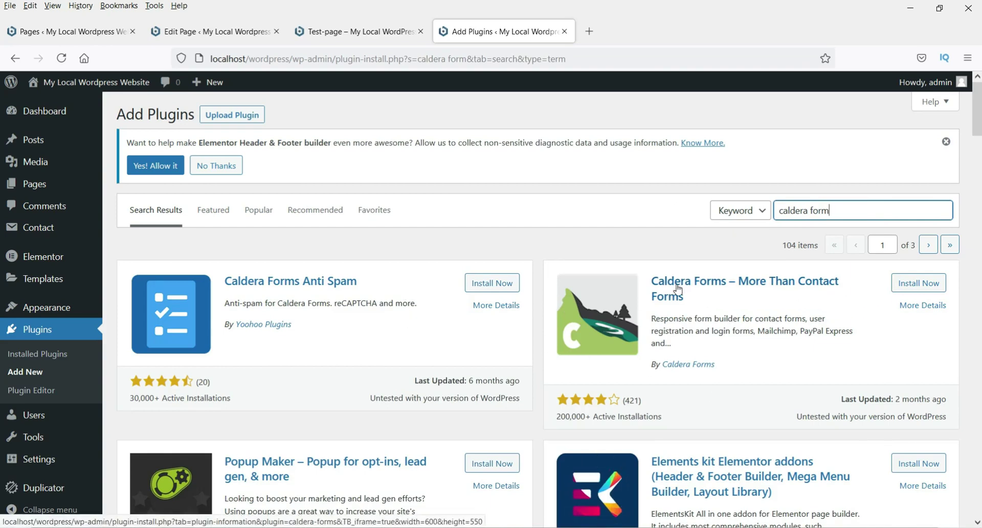
pyautogui.click(918, 283)
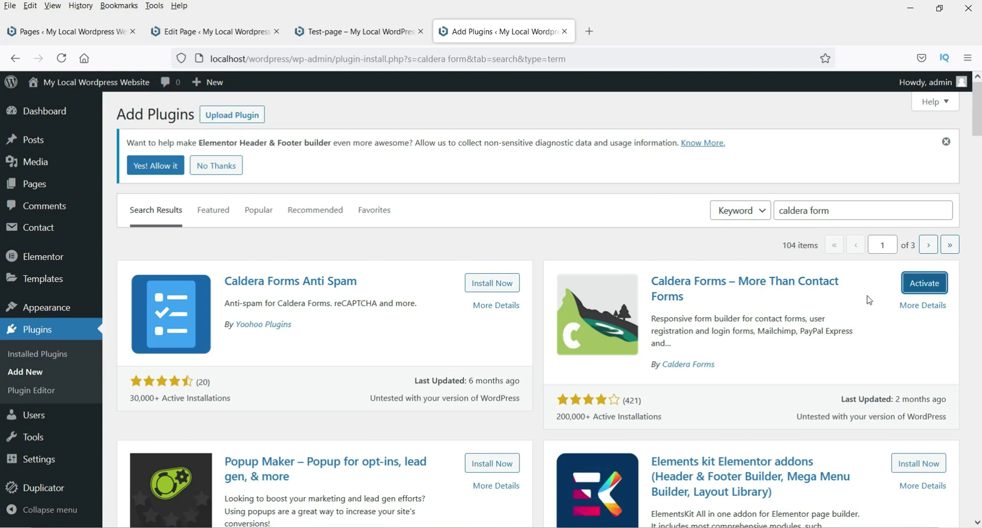
pyautogui.click(923, 284)
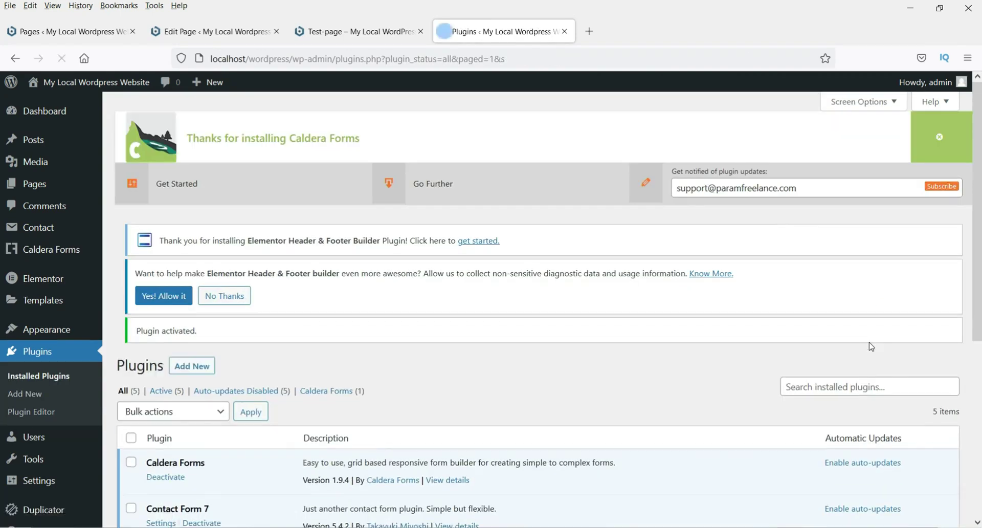
pyautogui.scroll(-4, 512, 289)
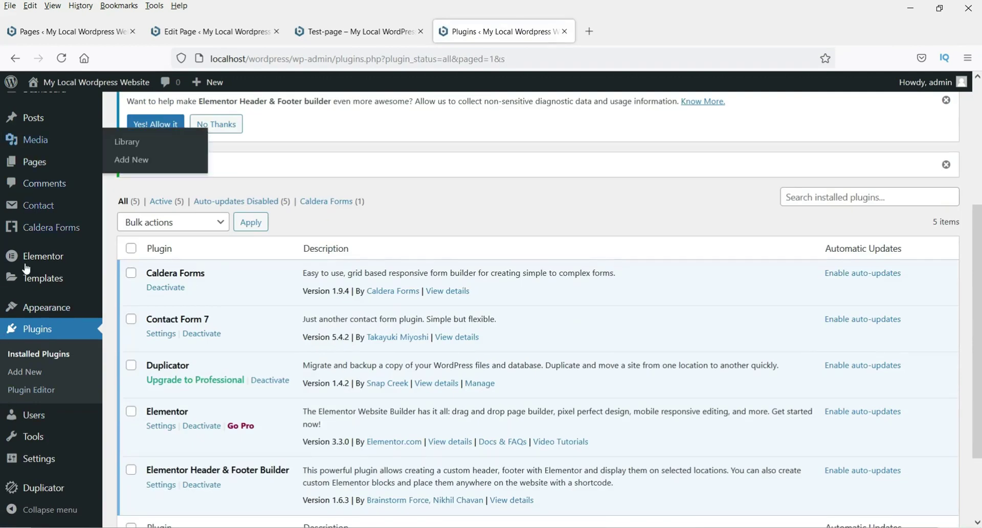
# - From the Caldera Forms list, create a form named 'contact' using the Simple Booking Form template
pyautogui.moveTo(39, 228)
pyautogui.click(119, 229)
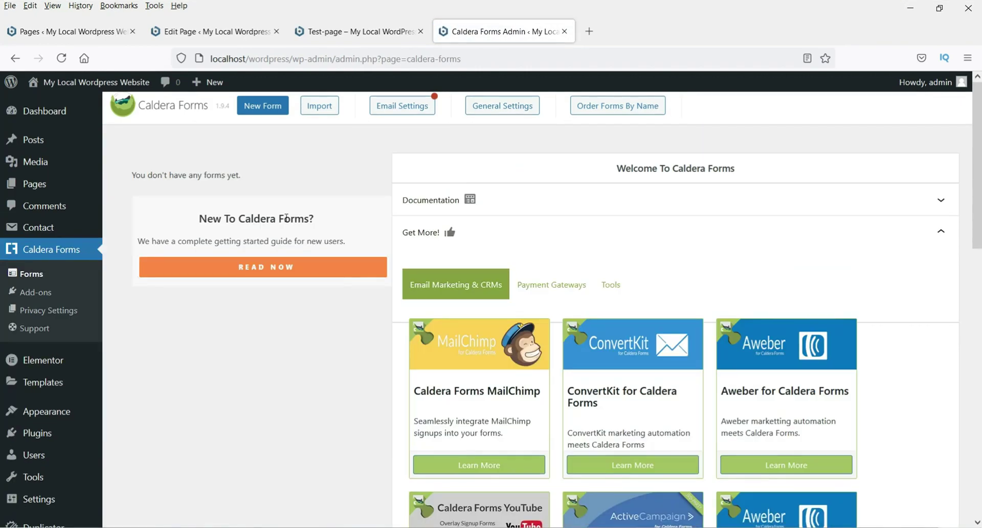
pyautogui.click(253, 108)
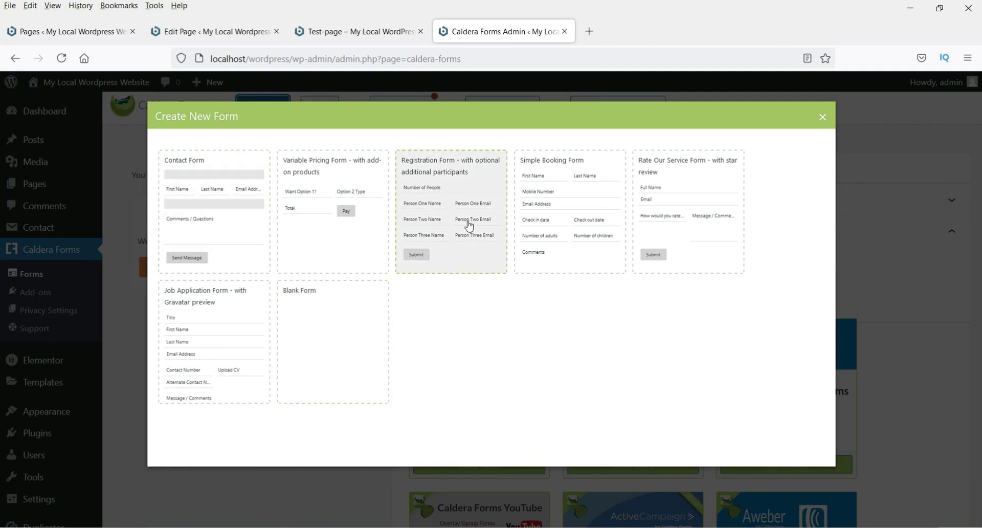
pyautogui.click(548, 211)
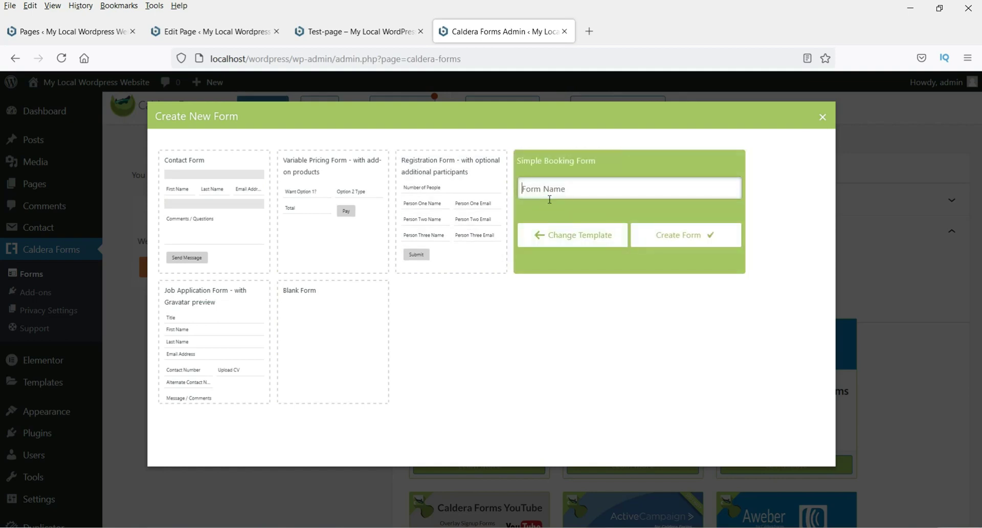
pyautogui.write('co')
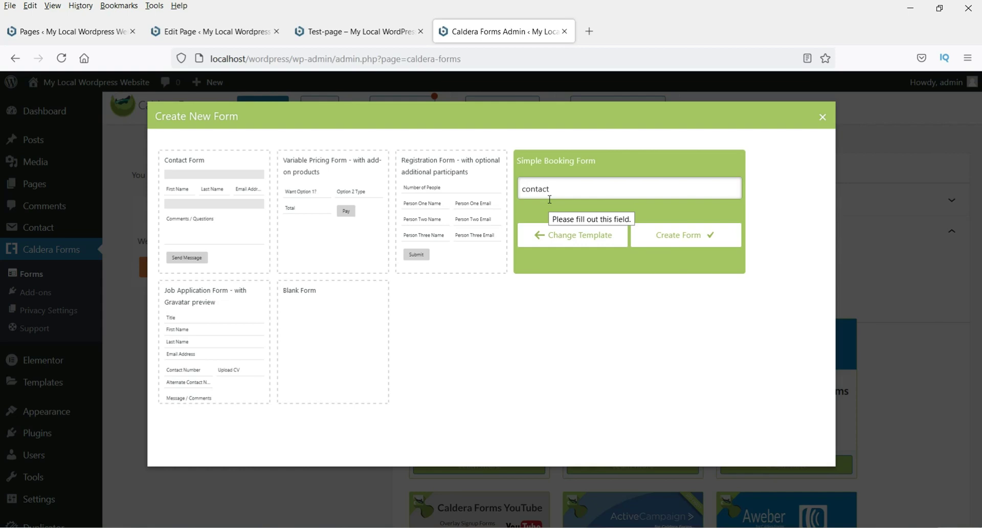
pyautogui.write('ntact')
pyautogui.click(664, 236)
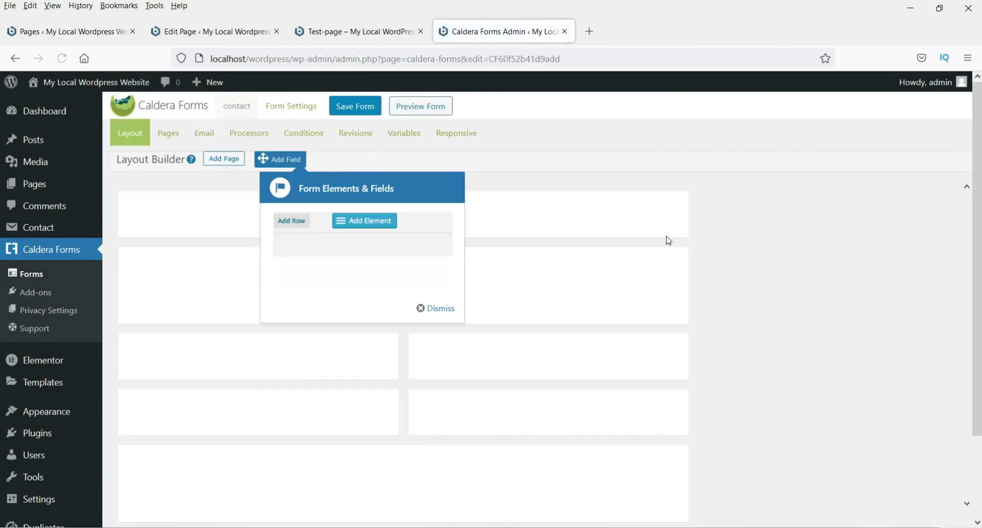
# - Close the elements panel and add a new blank field row below Email Address
pyautogui.click(437, 309)
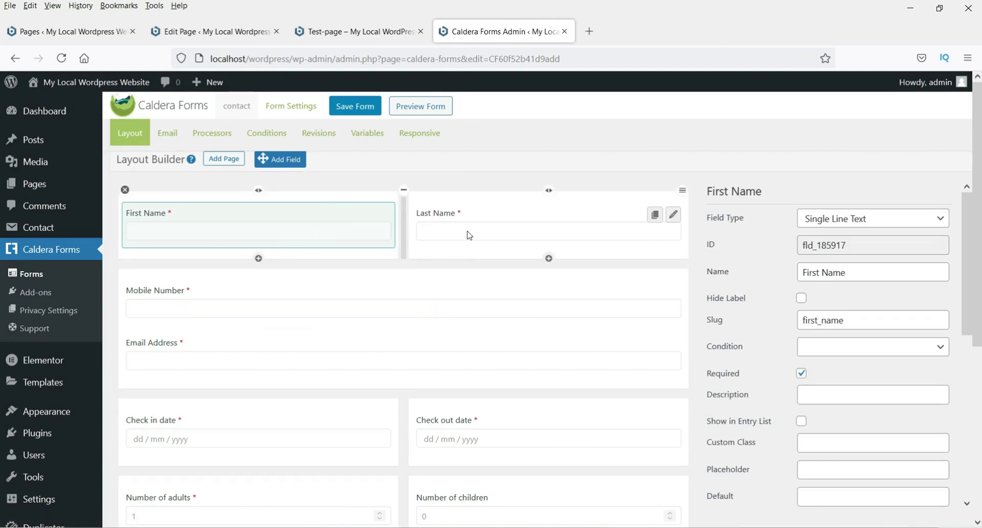
pyautogui.scroll(-1, 274, 309)
pyautogui.scroll(-5, 272, 306)
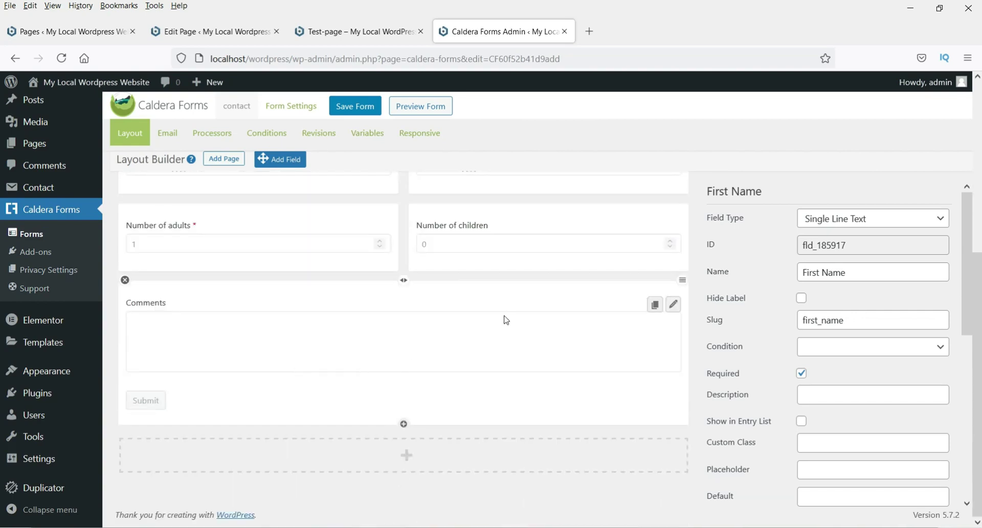
pyautogui.scroll(5, 506, 320)
pyautogui.scroll(-5, 296, 212)
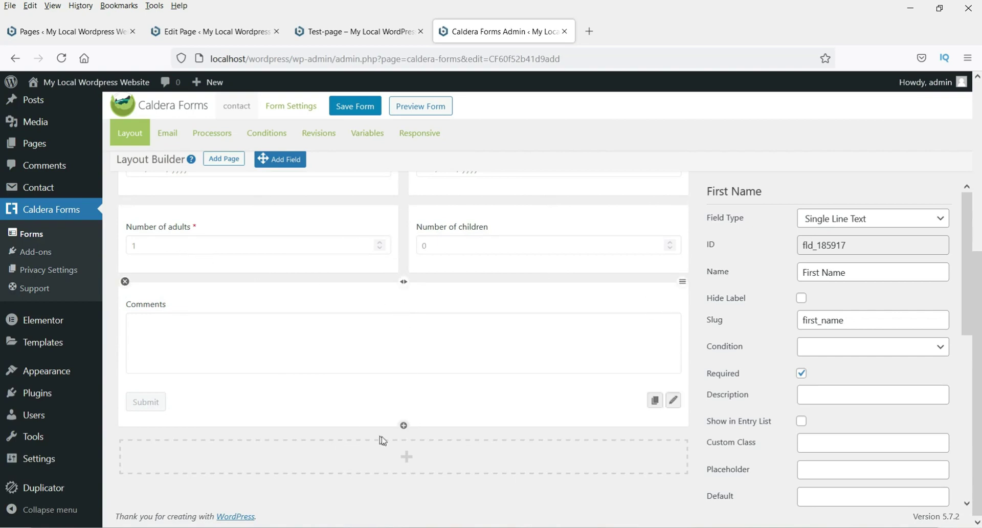
pyautogui.scroll(4, 402, 428)
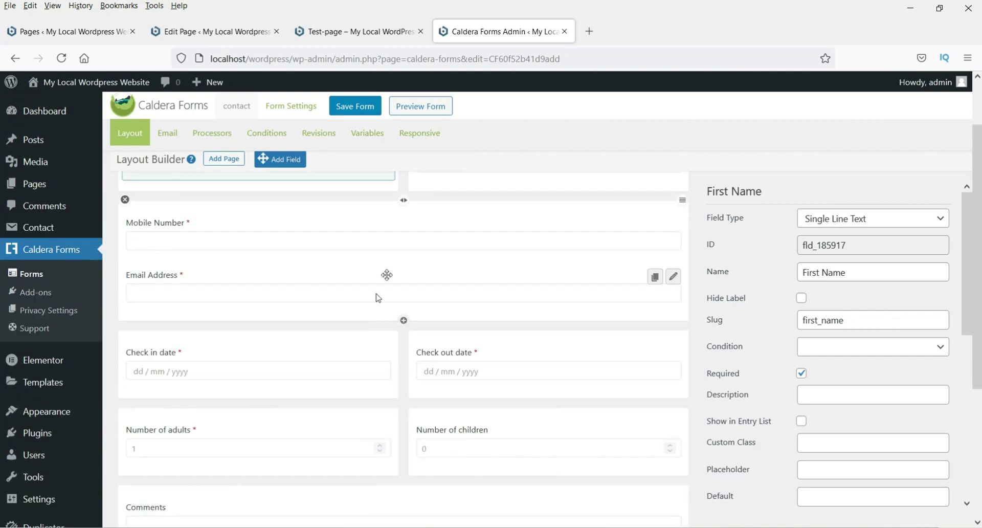
pyautogui.click(404, 321)
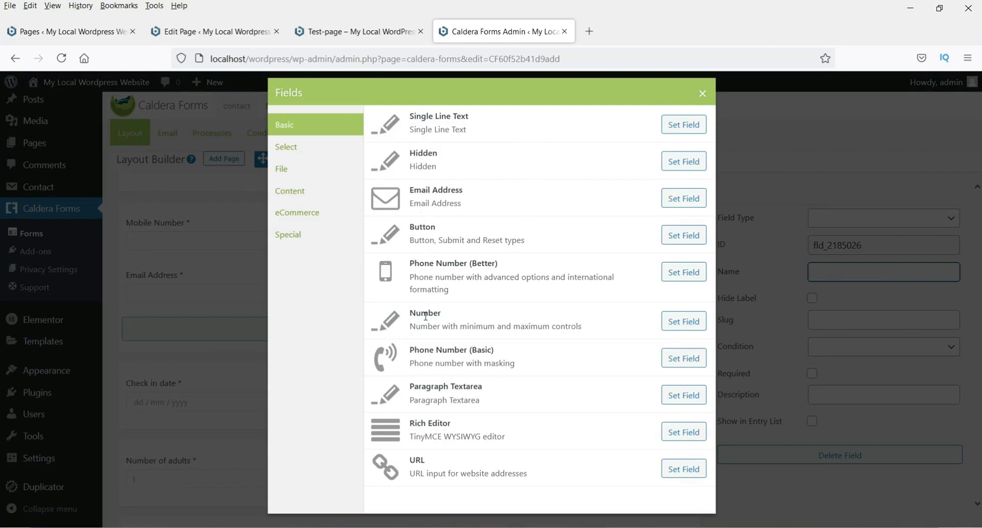
# - Browse the Select, File, Content, eCommerce and Special field types, leaving the field untyped
pyautogui.click(309, 147)
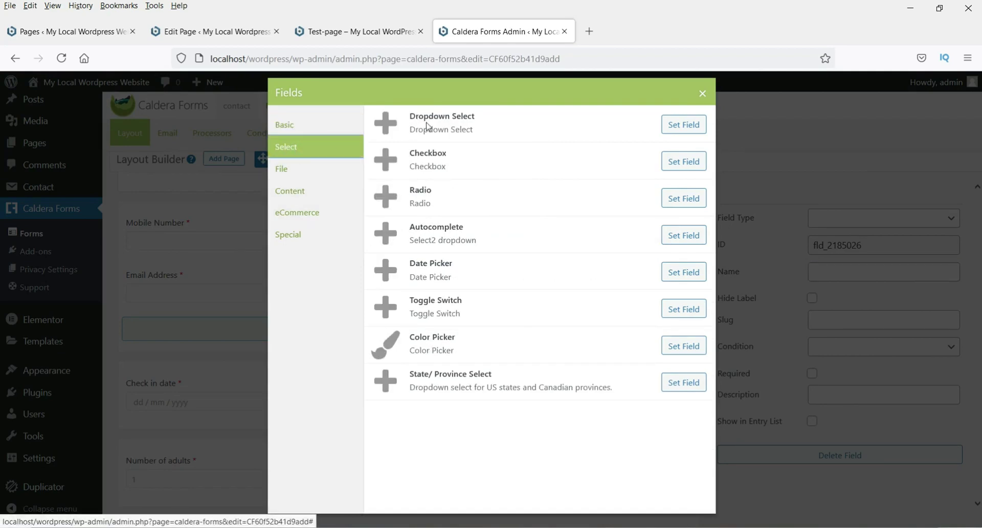
pyautogui.click(295, 169)
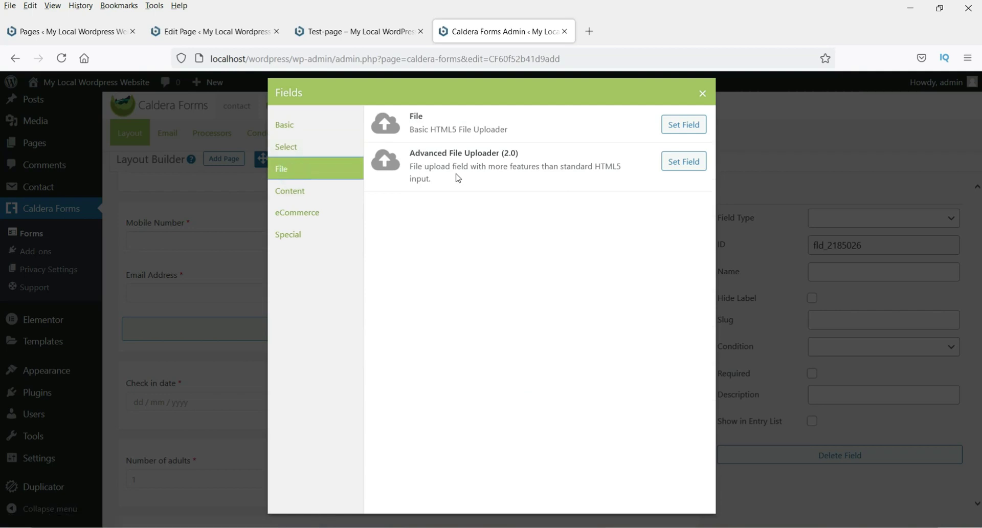
pyautogui.click(280, 192)
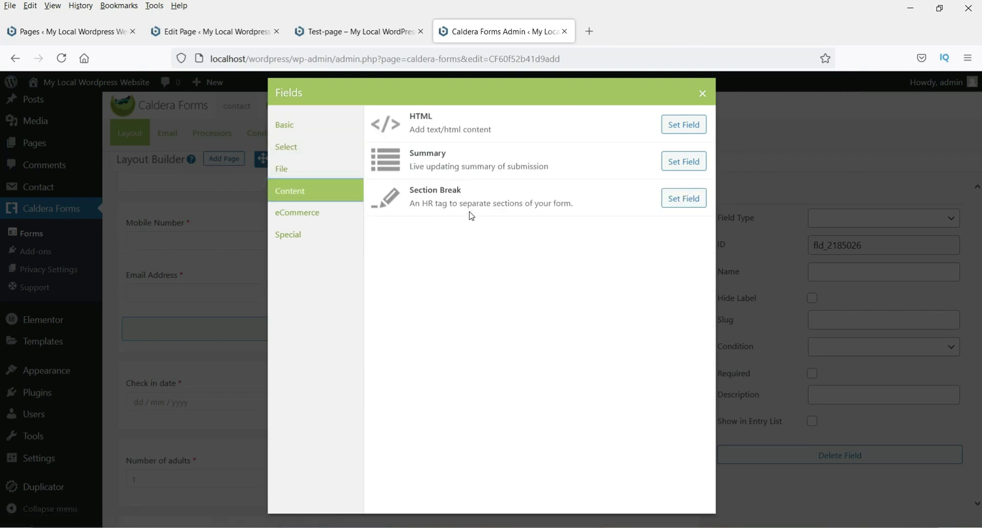
pyautogui.click(304, 213)
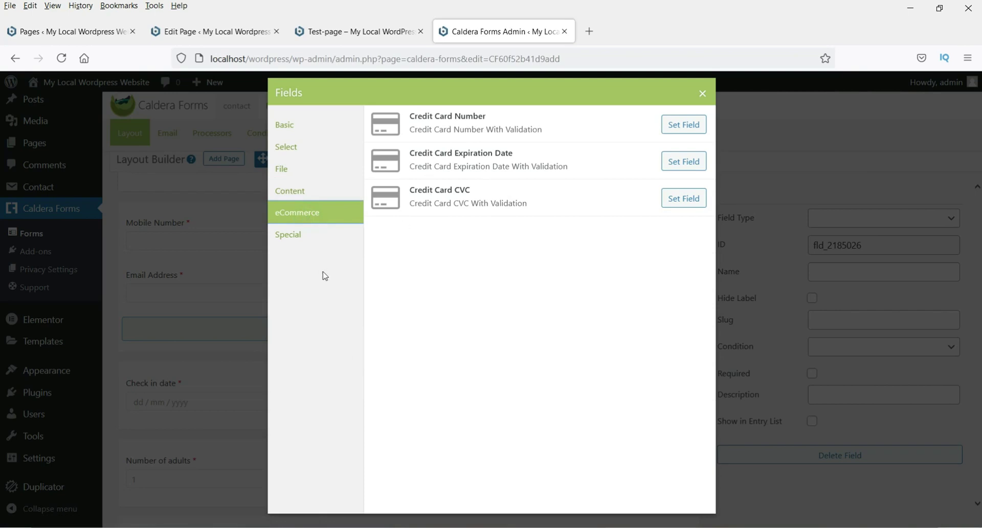
pyautogui.click(309, 238)
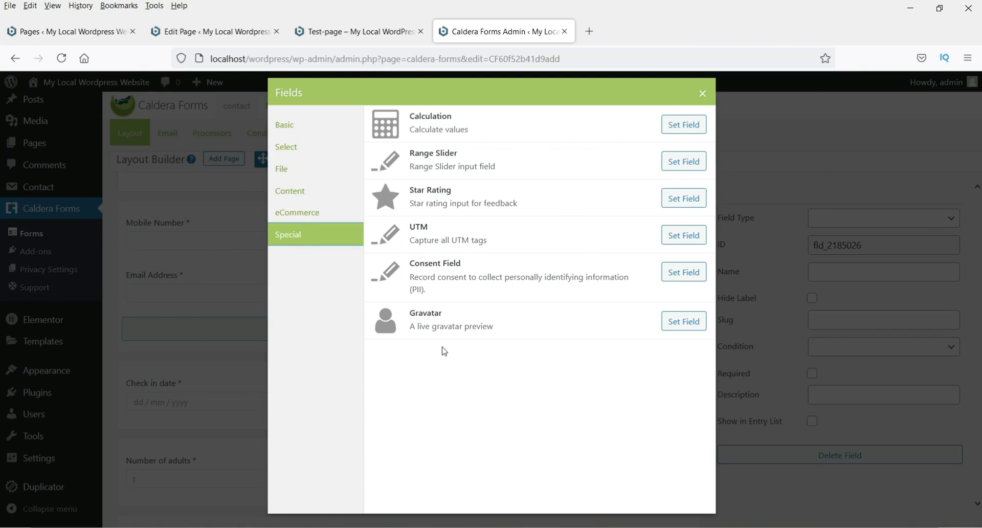
pyautogui.click(702, 93)
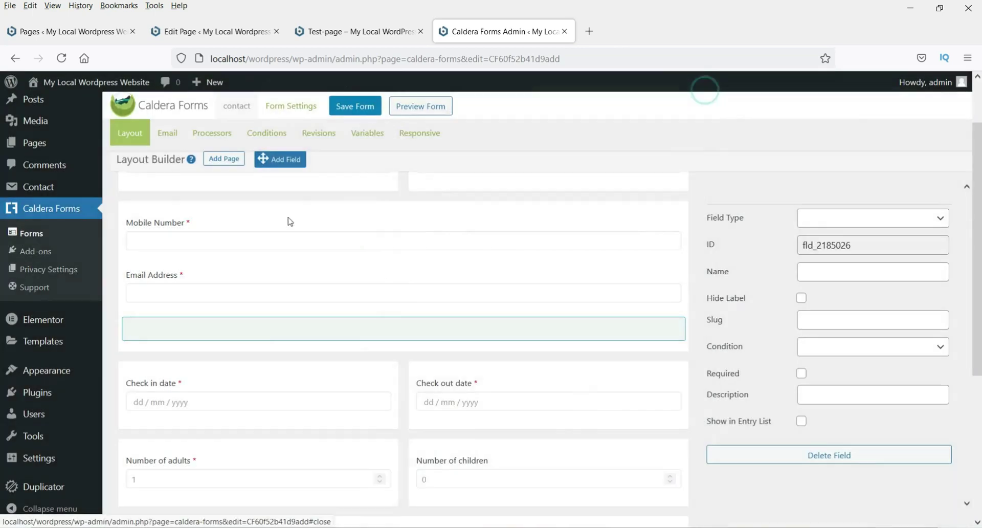
# - In the Email settings, change From Name to 'Contact Forms Notification'
pyautogui.scroll(2, 169, 145)
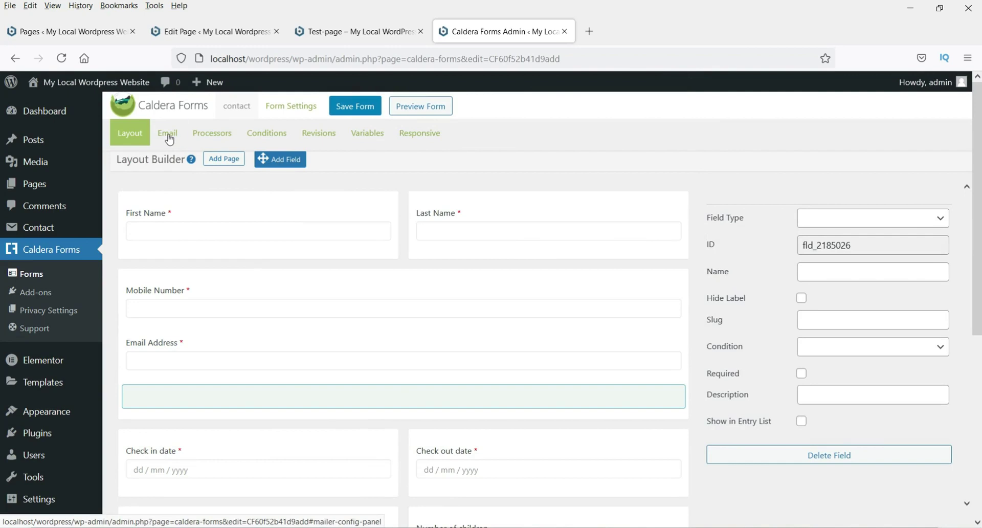
pyautogui.click(170, 138)
pyautogui.click(345, 222)
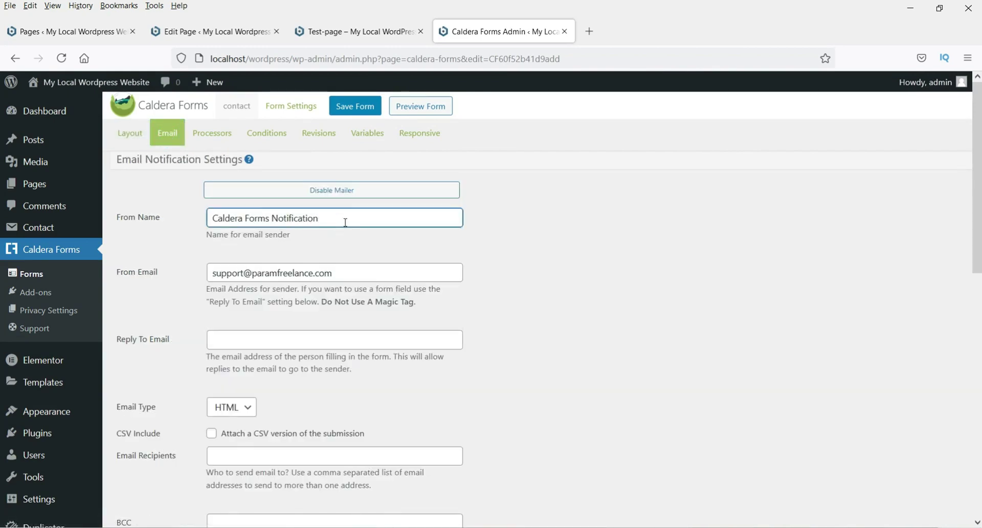
pyautogui.moveTo(240, 220); pyautogui.dragTo(221, 222)
pyautogui.write('ontact')
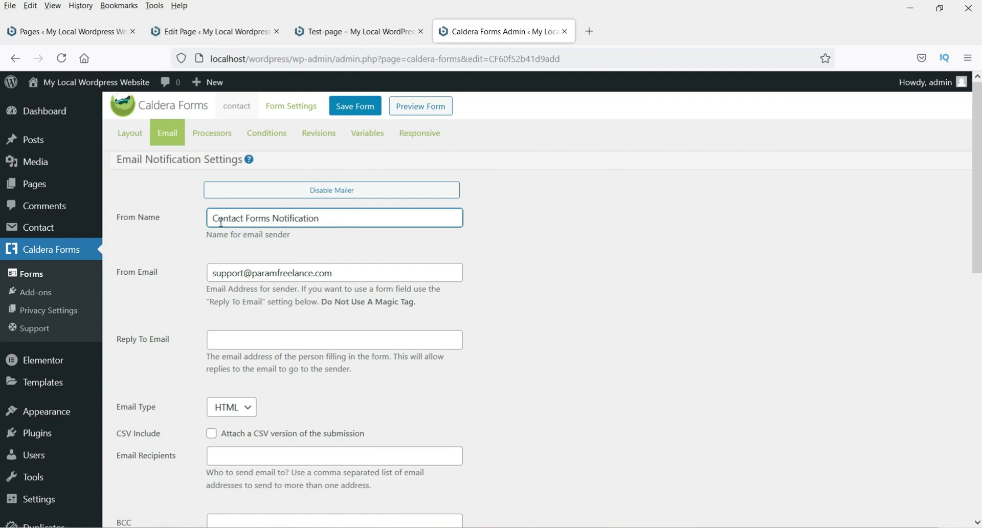
pyautogui.click(709, 276)
# - Check the Reply To and Email Recipients fields, then try saving the form
pyautogui.scroll(-3, 429, 304)
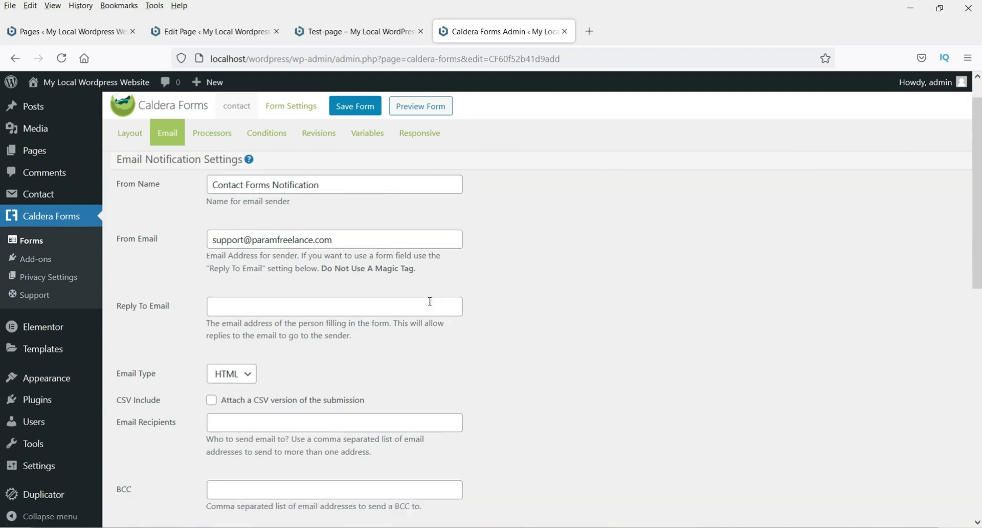
pyautogui.click(221, 212)
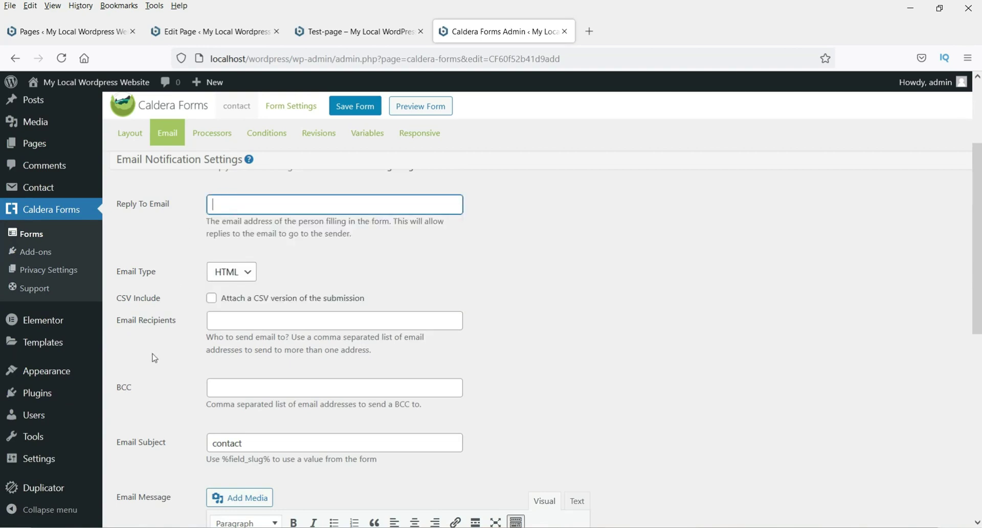
pyautogui.click(236, 322)
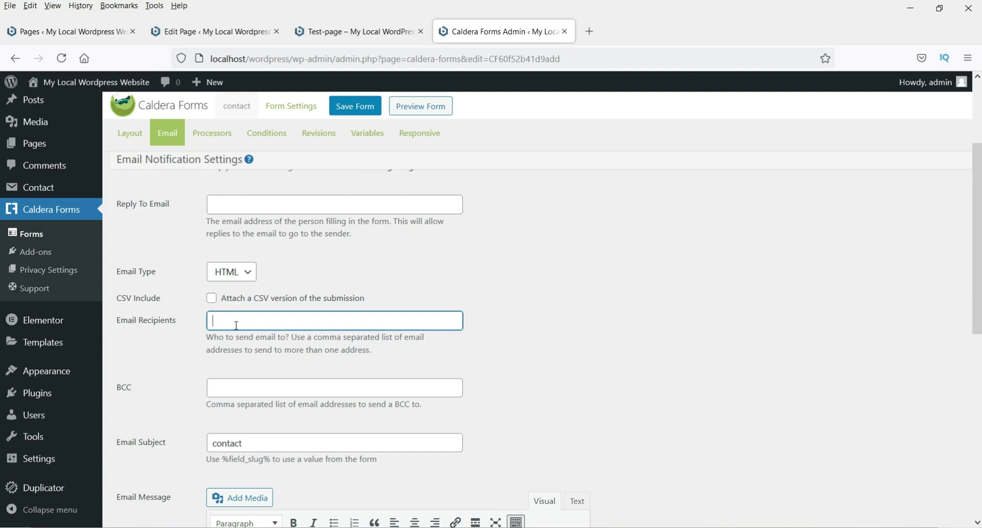
pyautogui.scroll(-5, 236, 325)
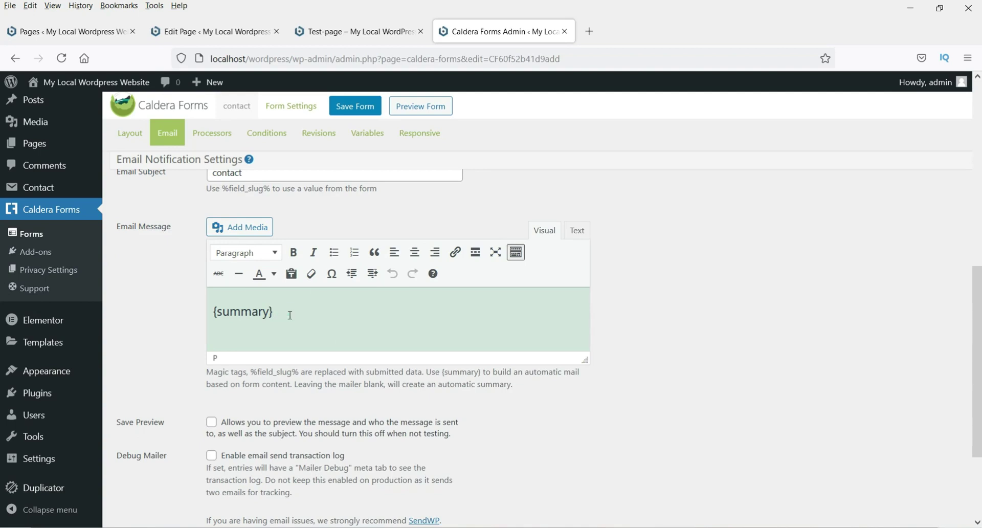
pyautogui.scroll(3, 289, 313)
pyautogui.click(355, 106)
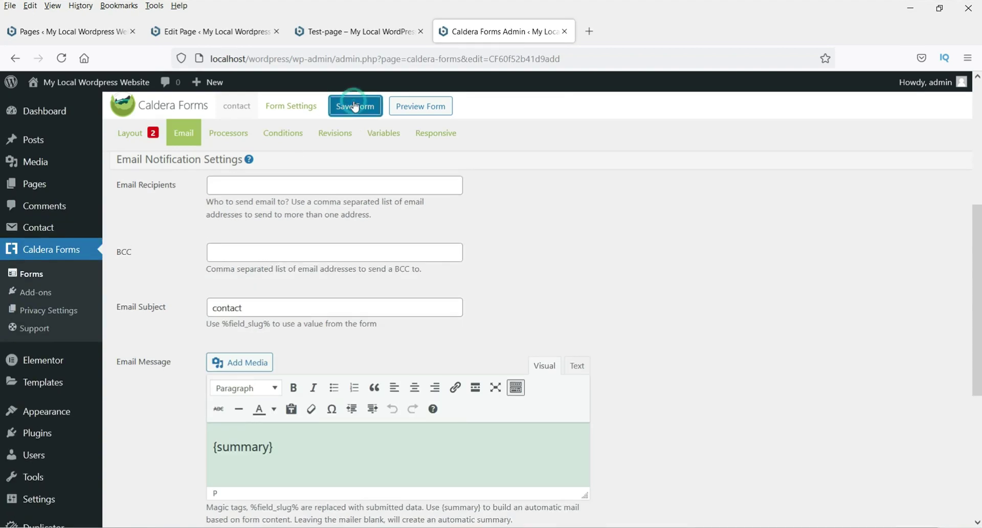
pyautogui.click(142, 137)
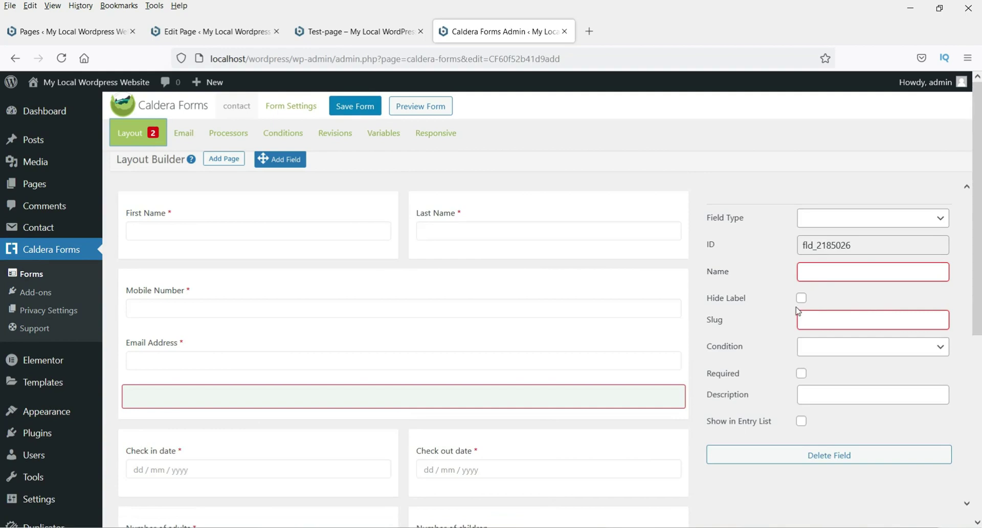
# - Delete the untyped field fld_2185026, save the contact form, and return to the Caldera Forms list
pyautogui.moveTo(273, 217)
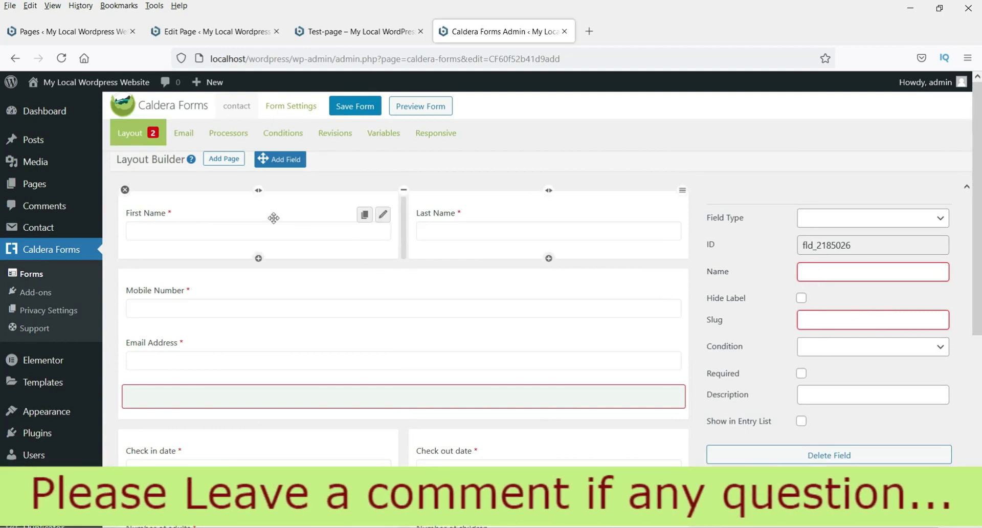
pyautogui.moveTo(474, 400)
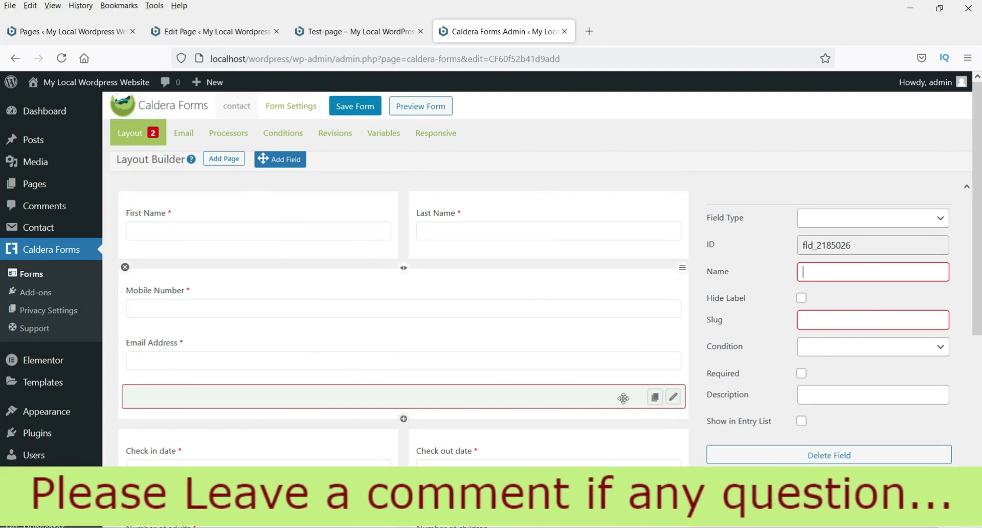
pyautogui.click(673, 398)
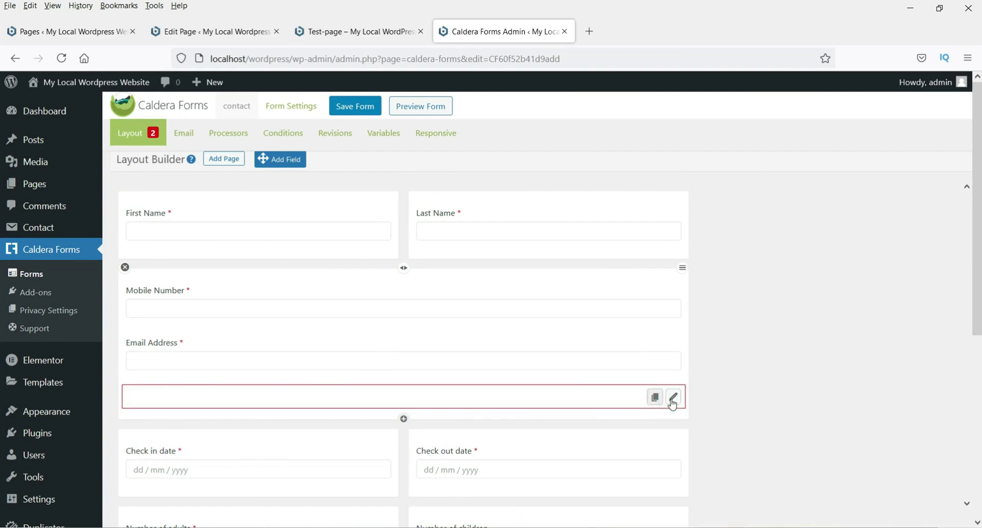
pyautogui.click(673, 399)
pyautogui.click(831, 456)
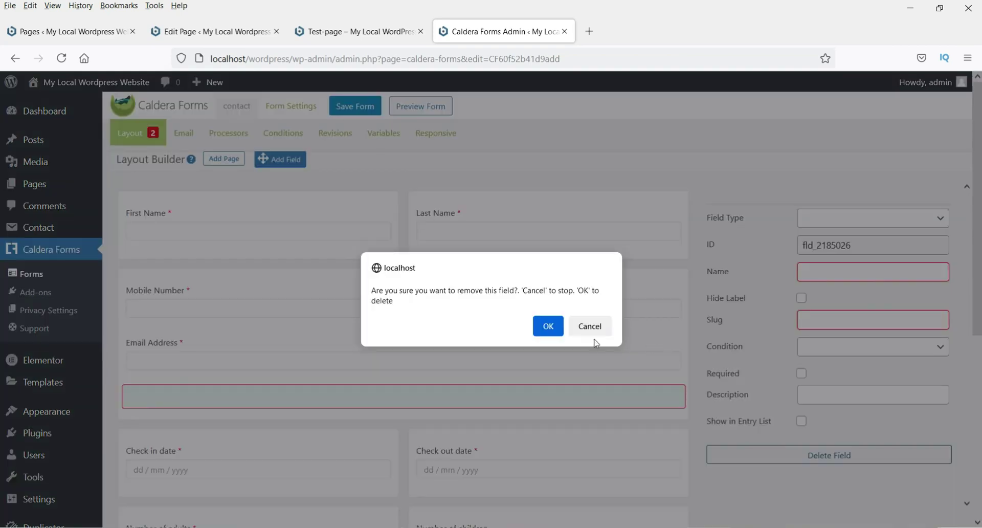
pyautogui.click(548, 326)
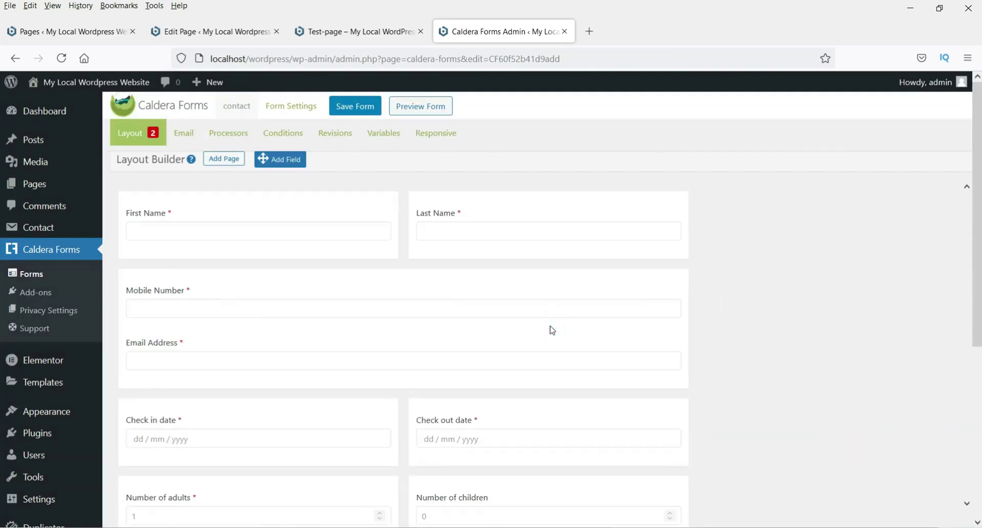
pyautogui.click(348, 106)
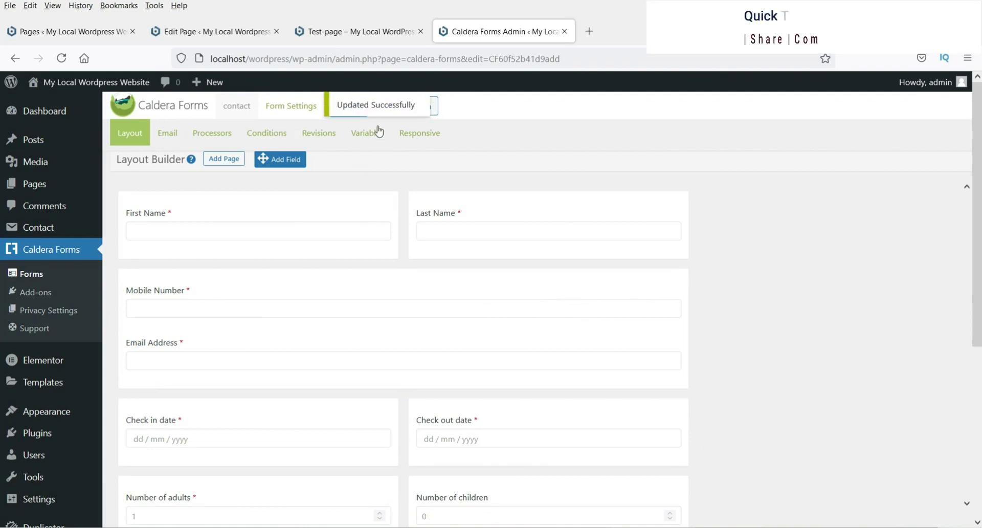
pyautogui.click(30, 274)
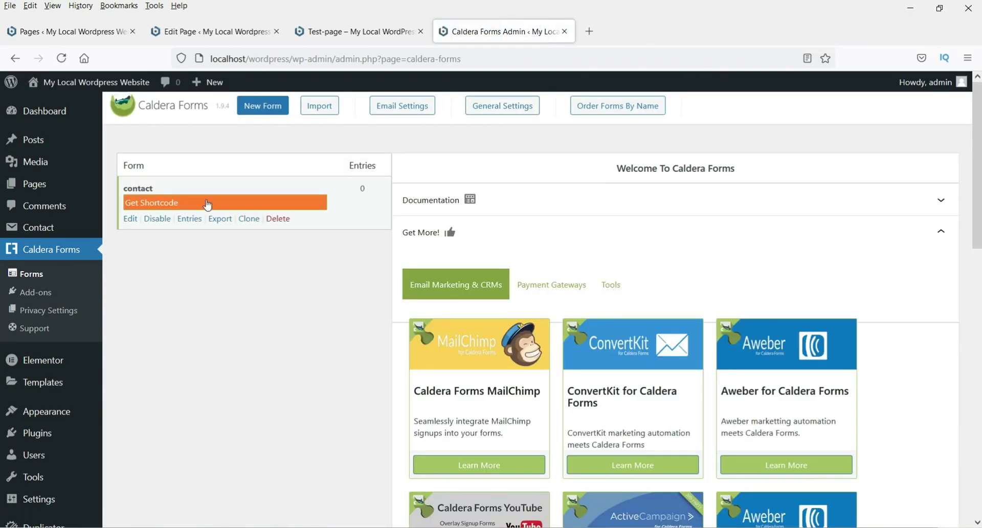
# - Replace Test-page's Contact Form 7 shortcode with the Caldera contact form shortcode and update the page
pyautogui.click(166, 202)
pyautogui.hotkey('ctrl', 'c')
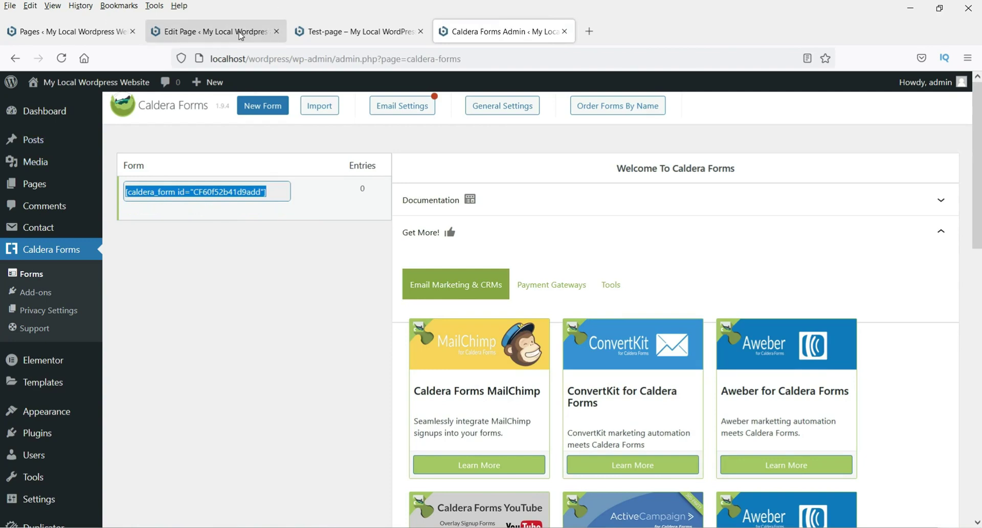
pyautogui.click(217, 31)
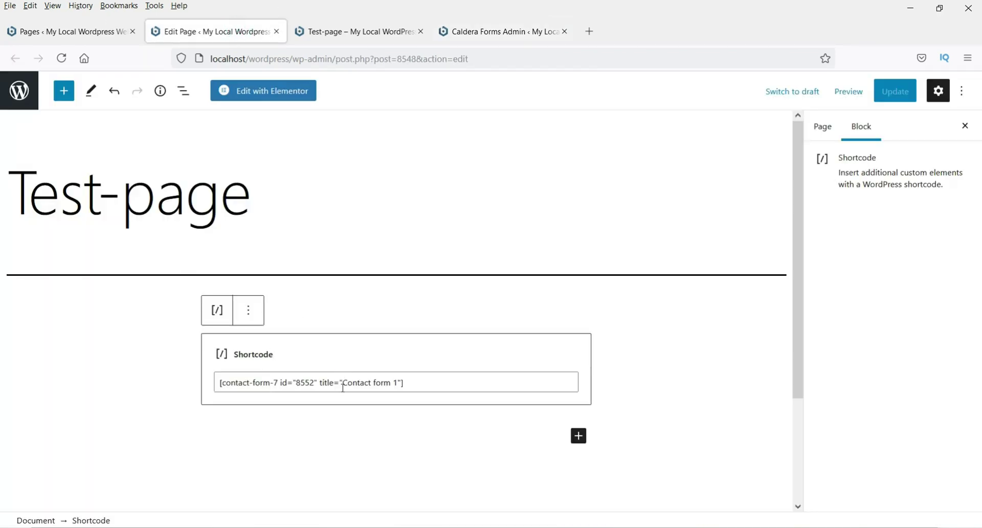
pyautogui.click(244, 385)
pyautogui.hotkey('ctrl', 'a')
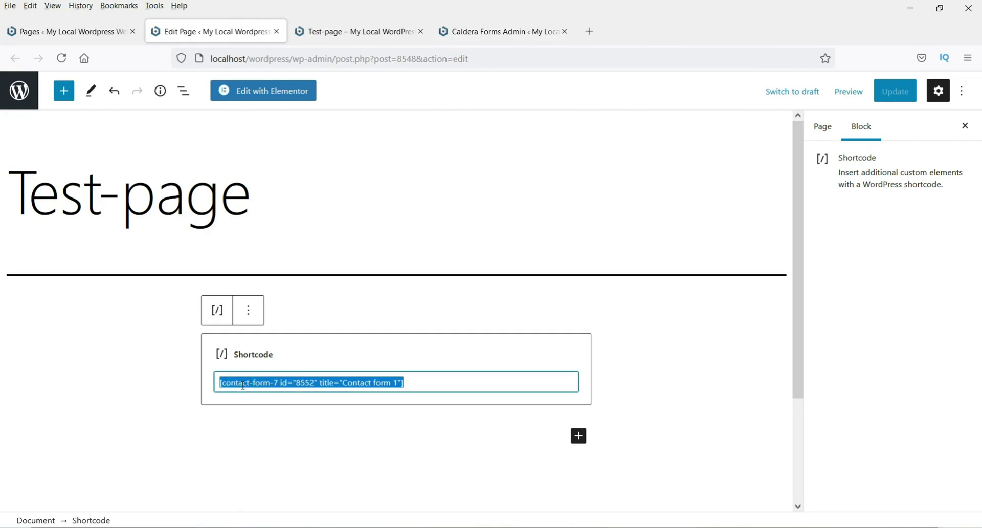
pyautogui.press('BackSpace')
pyautogui.hotkey('ctrl', 'v')
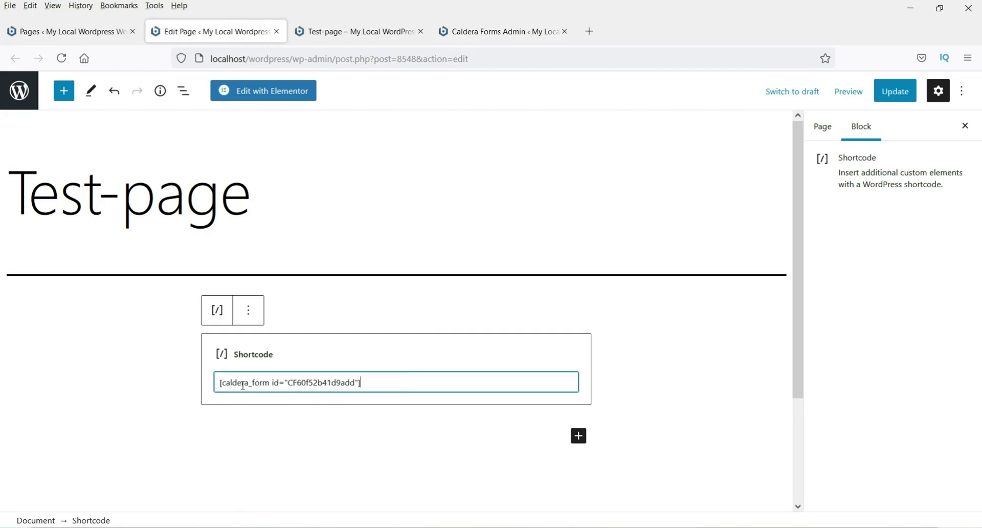
pyautogui.click(889, 92)
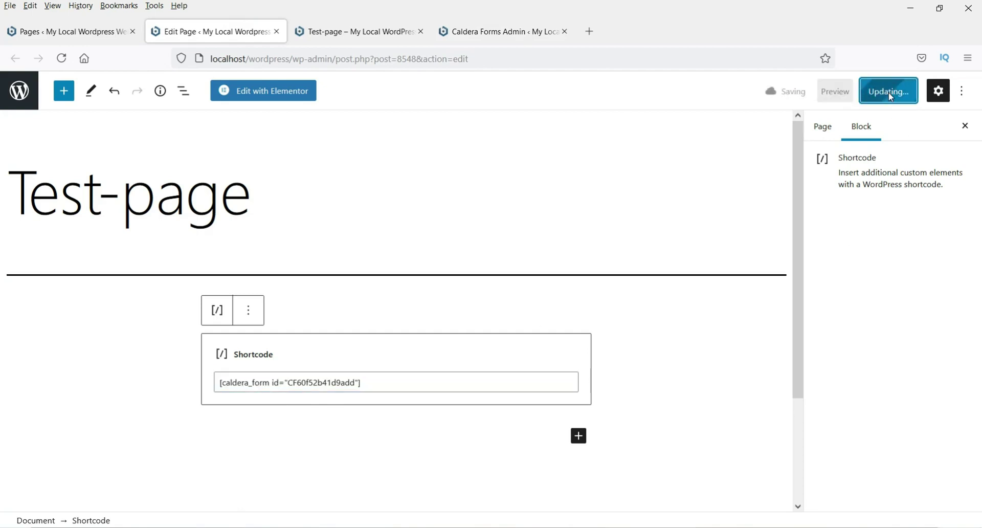
# - Reload the live Test-page and try Mobile Number and 14 July 2021 check-in/check-out dates
pyautogui.click(353, 28)
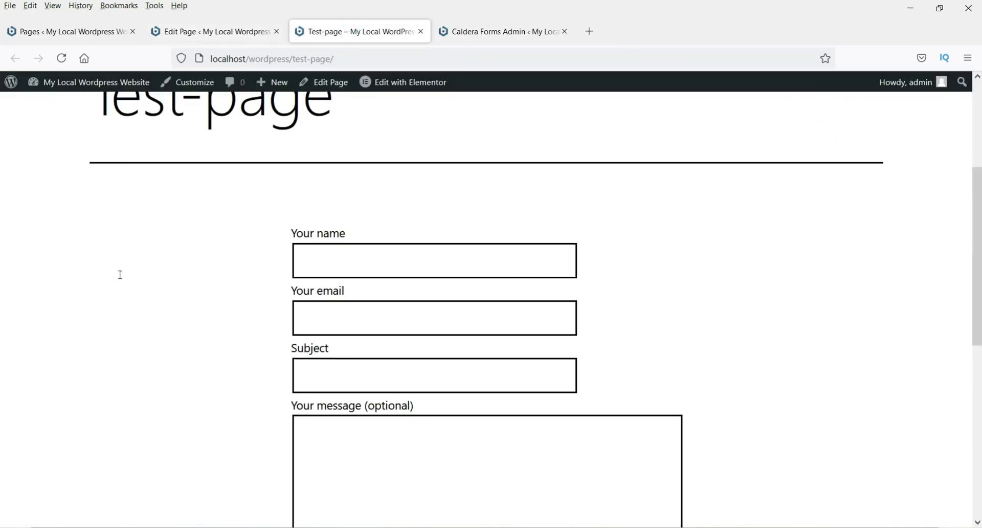
pyautogui.scroll(4, 121, 274)
pyautogui.click(61, 57)
pyautogui.scroll(-5, 51, 237)
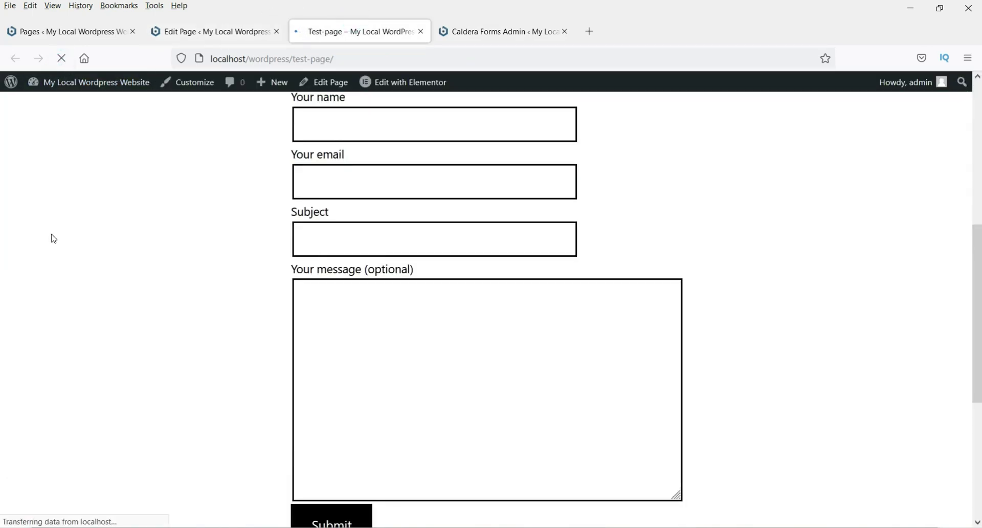
pyautogui.scroll(3, 324, 235)
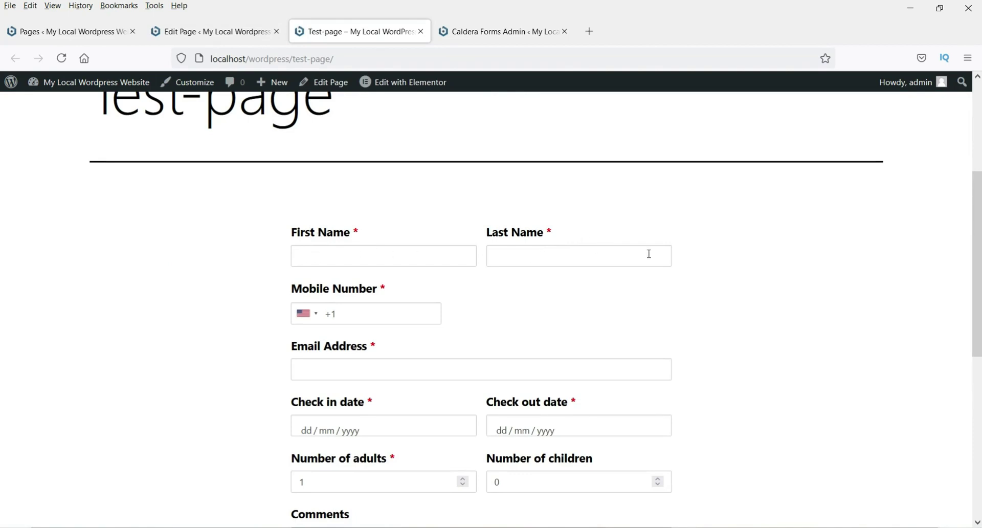
pyautogui.scroll(-3, 648, 254)
pyautogui.click(381, 177)
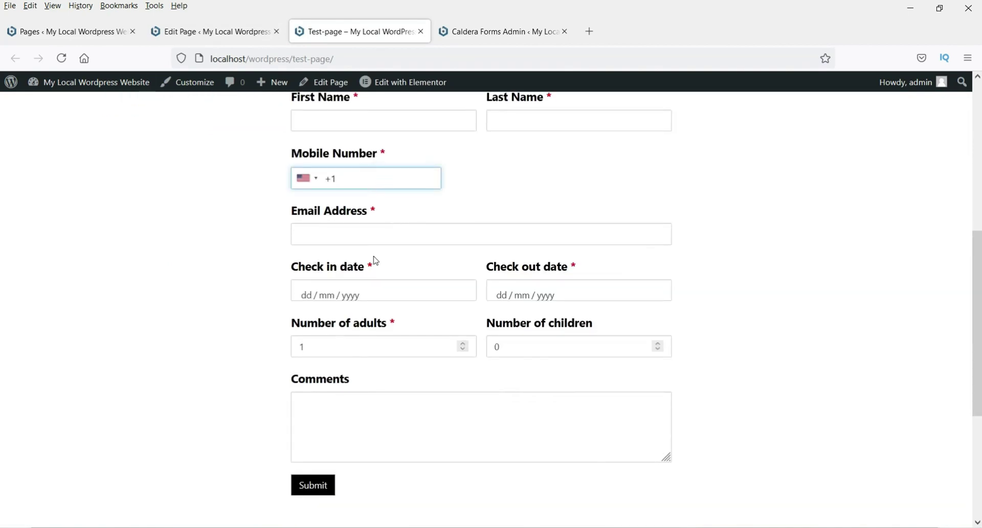
pyautogui.click(371, 291)
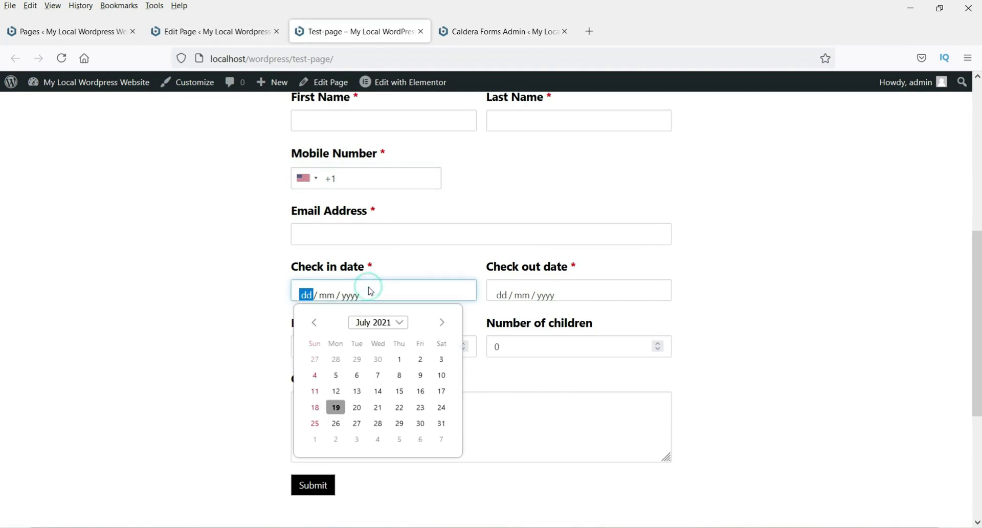
pyautogui.click(378, 393)
pyautogui.click(576, 290)
pyautogui.click(582, 383)
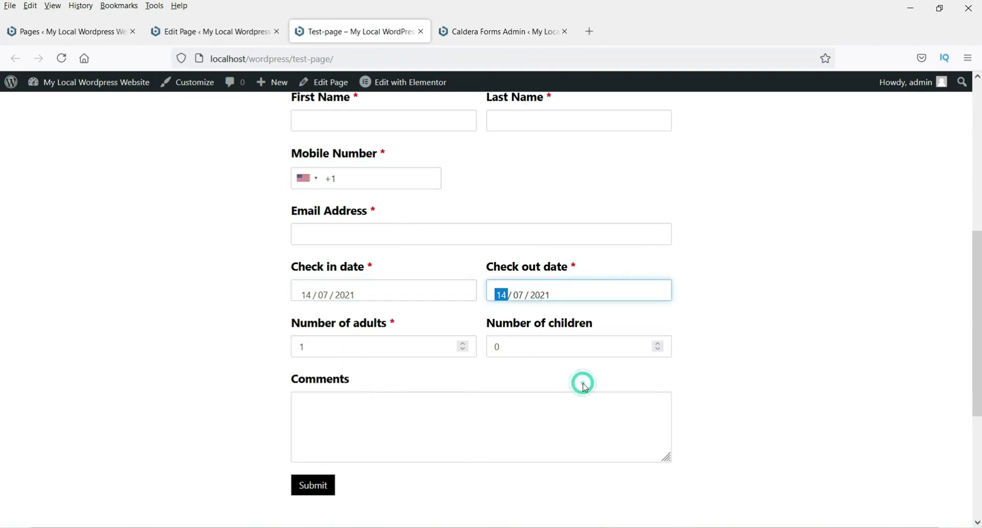
pyautogui.scroll(-4, 496, 348)
pyautogui.scroll(10, 346, 200)
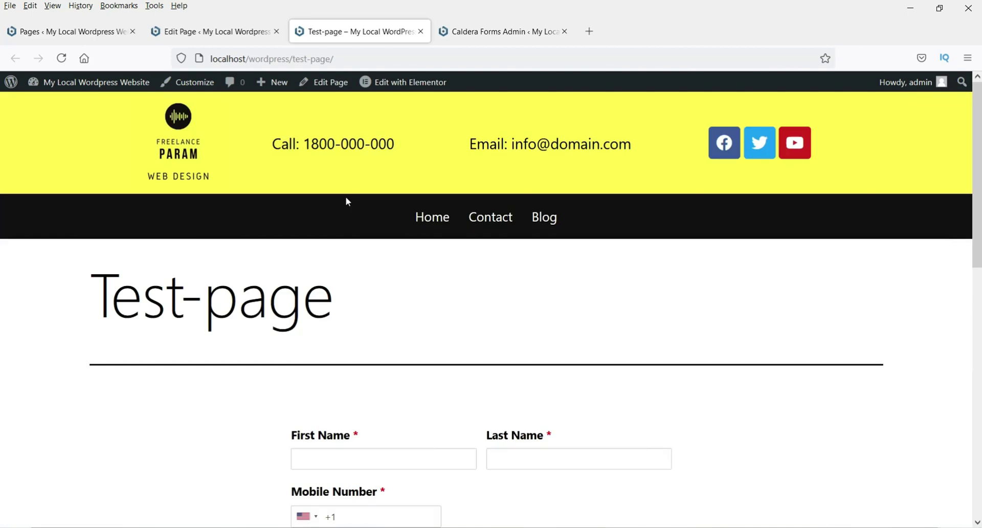
pyautogui.click(420, 31)
pyautogui.click(420, 31)
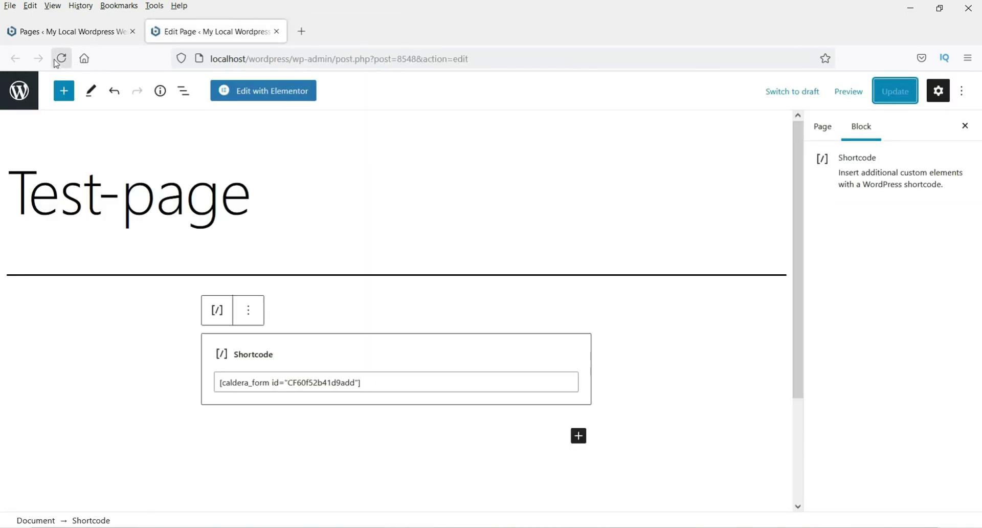
# - Bulk-deactivate Caldera Forms and Contact Form 7 in Installed Plugins, then go to Add New
pyautogui.click(59, 31)
pyautogui.moveTo(56, 374)
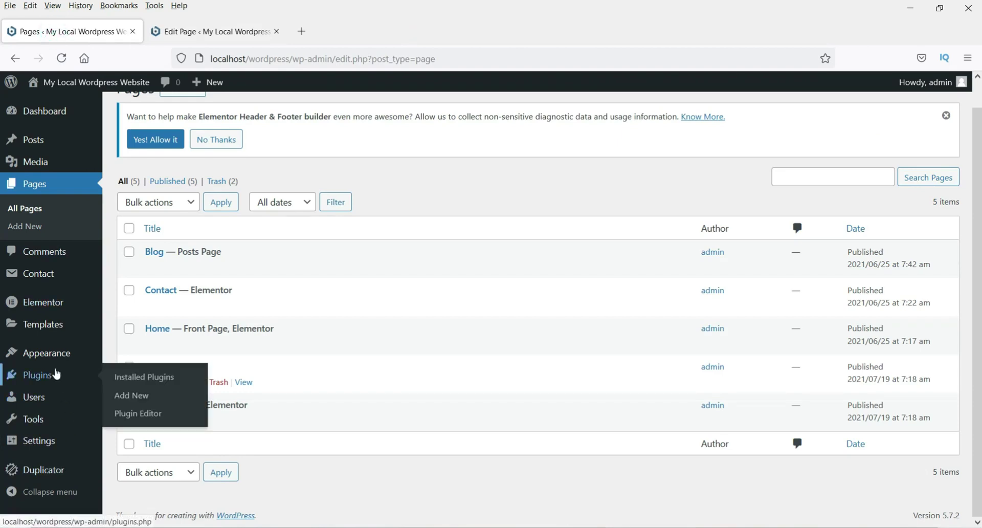
pyautogui.moveTo(45, 269)
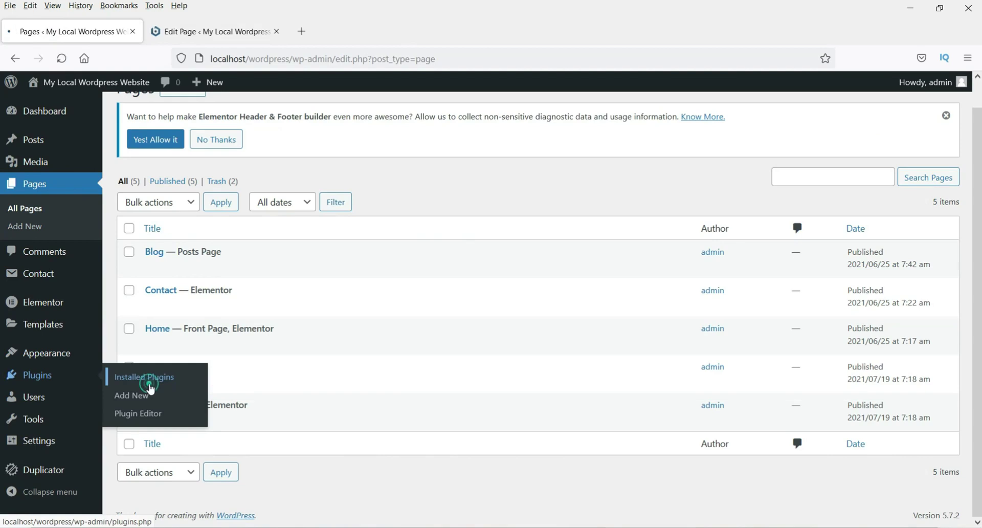
pyautogui.click(148, 383)
pyautogui.click(131, 221)
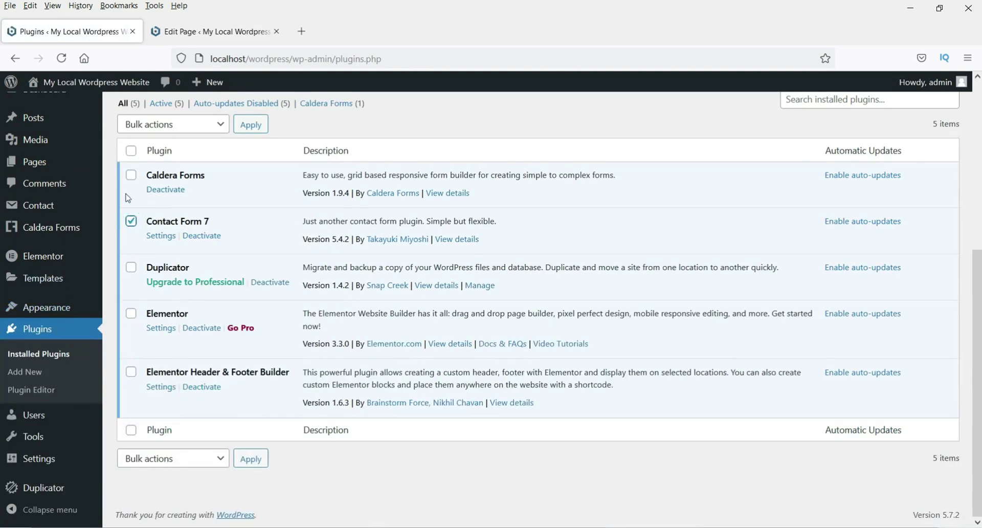
pyautogui.click(131, 174)
pyautogui.click(145, 124)
pyautogui.click(148, 179)
pyautogui.click(250, 125)
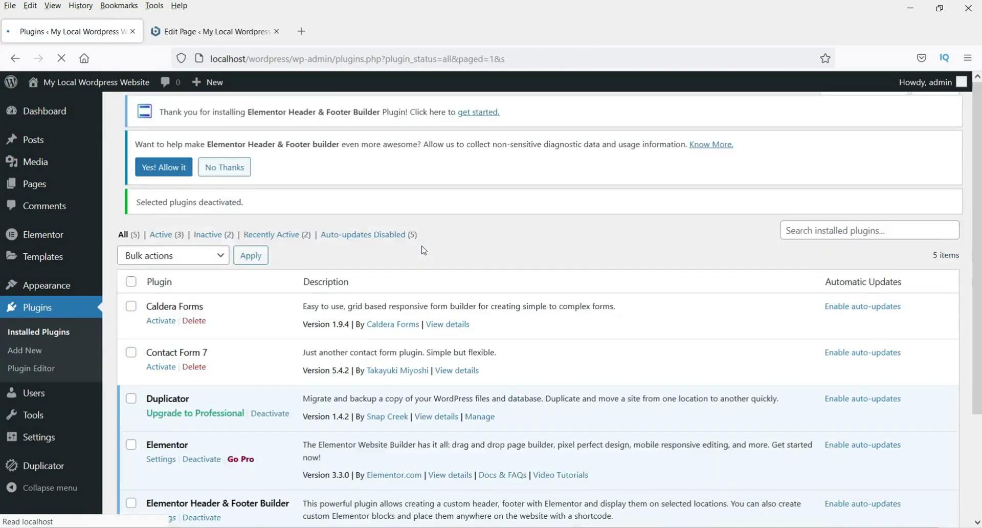
pyautogui.click(23, 352)
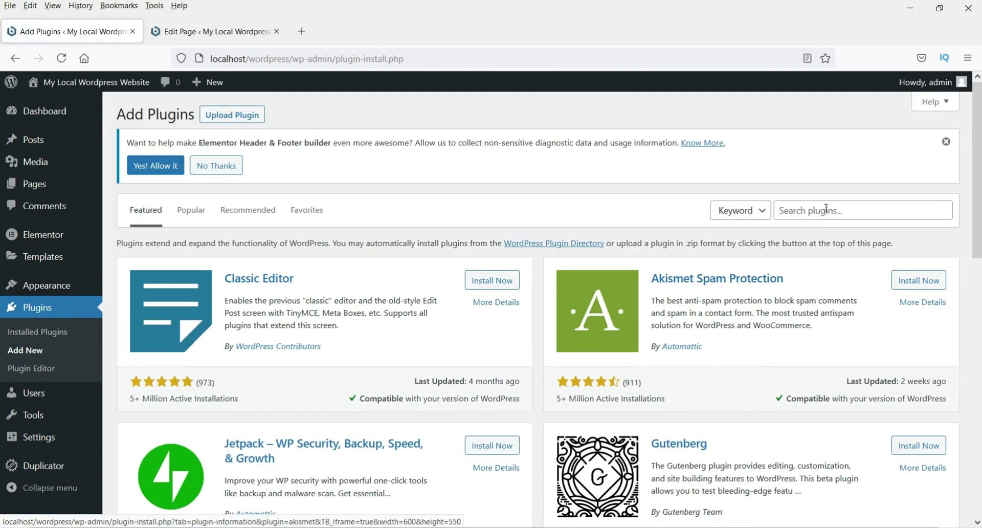
# - Search for 'wp form', then install and activate Contact Form by WPForms
pyautogui.click(825, 208)
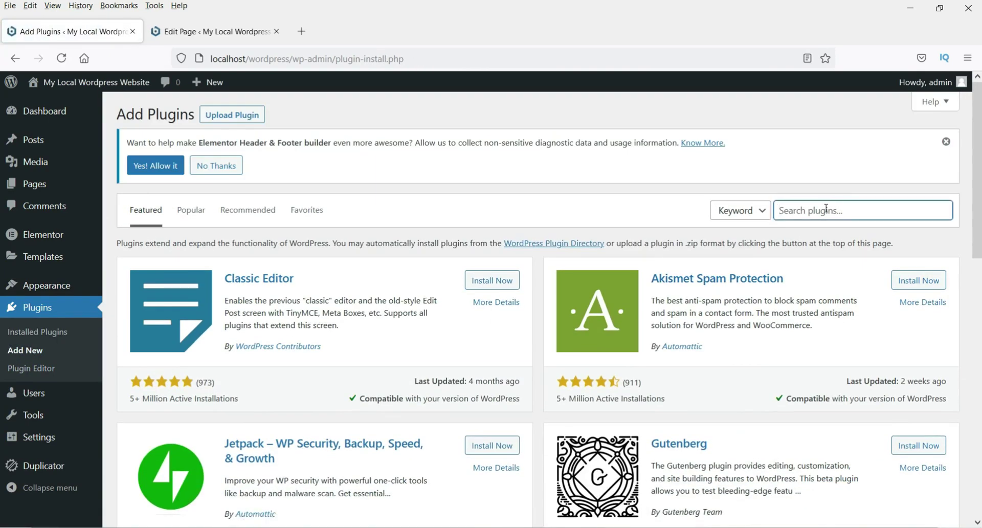
pyautogui.write('wp form')
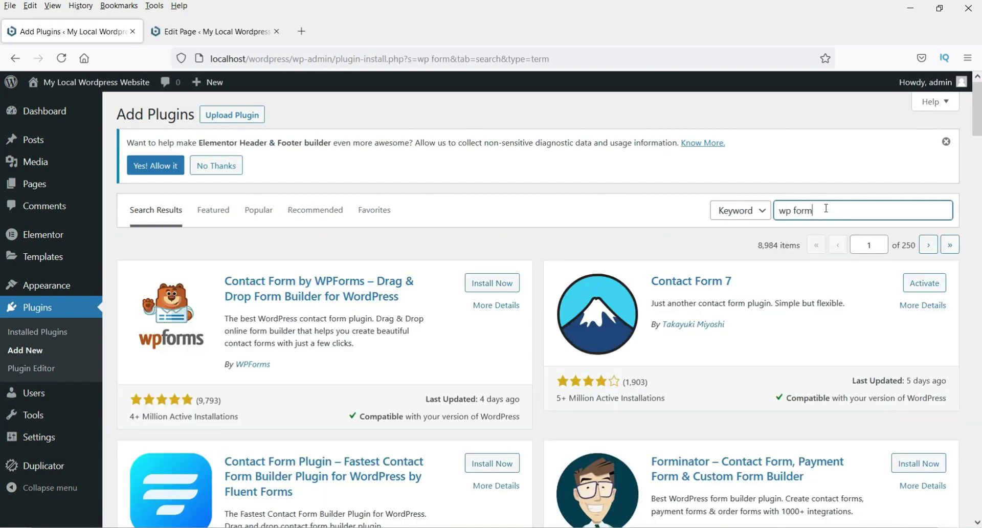
pyautogui.click(476, 286)
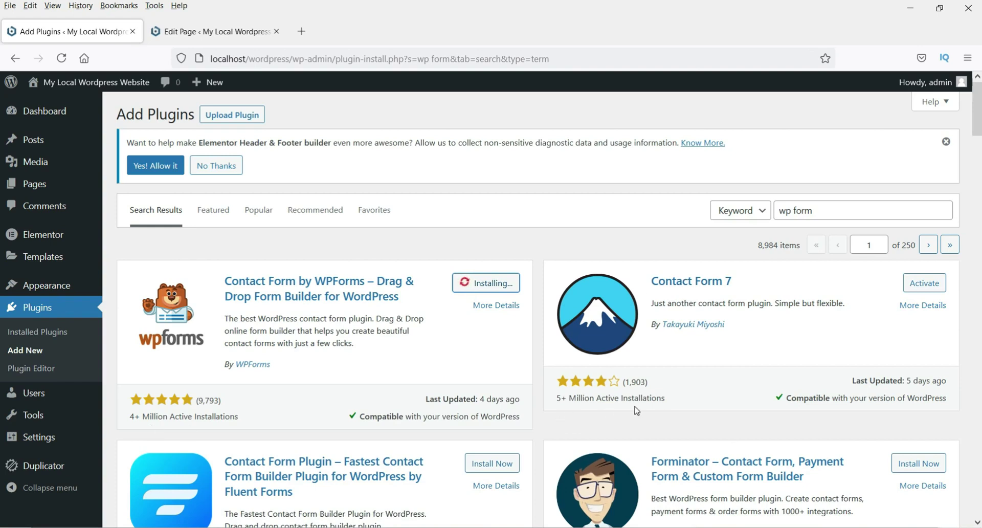
pyautogui.click(504, 289)
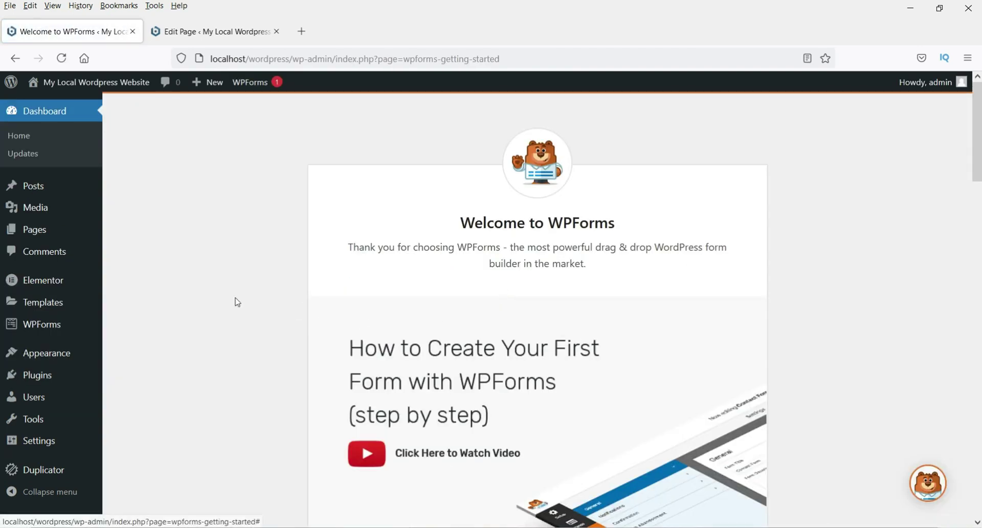
# - Open the existing Contact Form from WPForms > All Forms in the form builder
pyautogui.moveTo(46, 325)
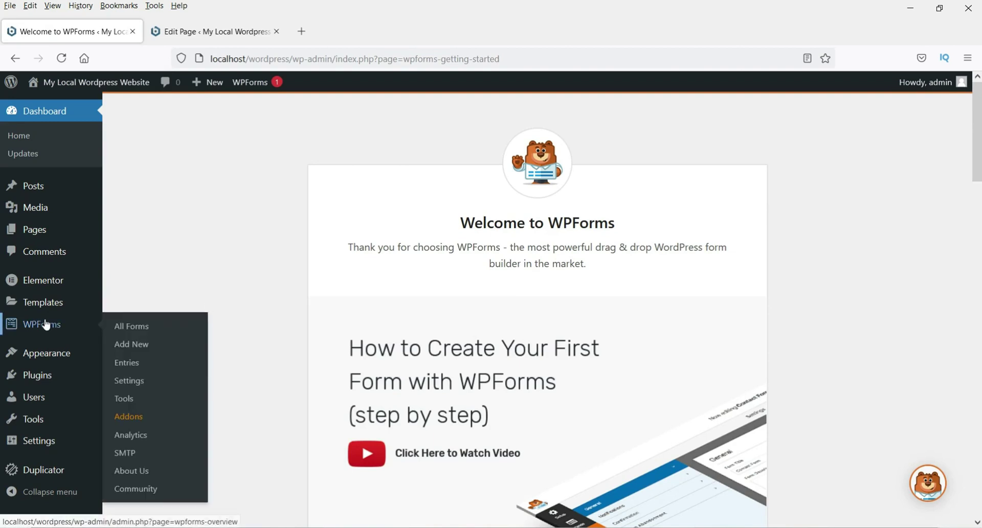
pyautogui.click(131, 333)
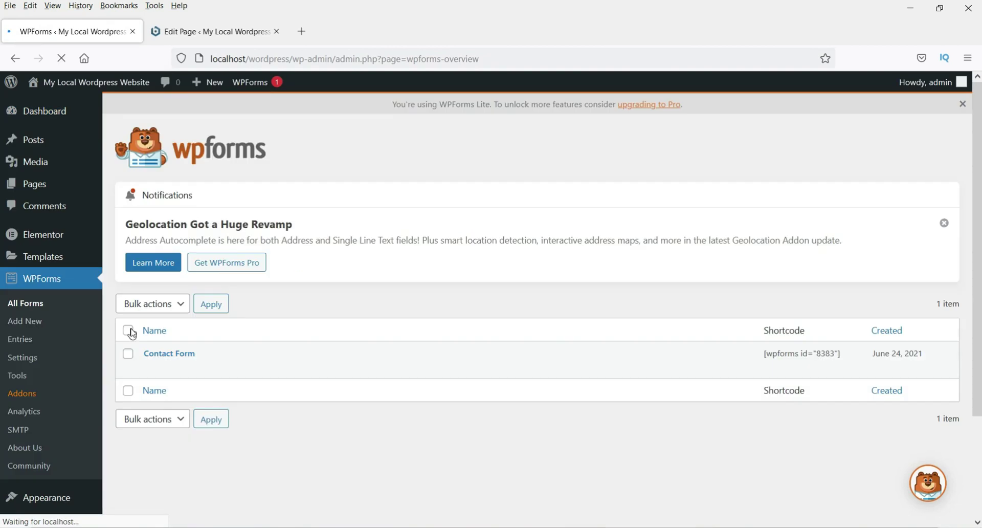
pyautogui.scroll(-3, 461, 289)
pyautogui.moveTo(155, 299)
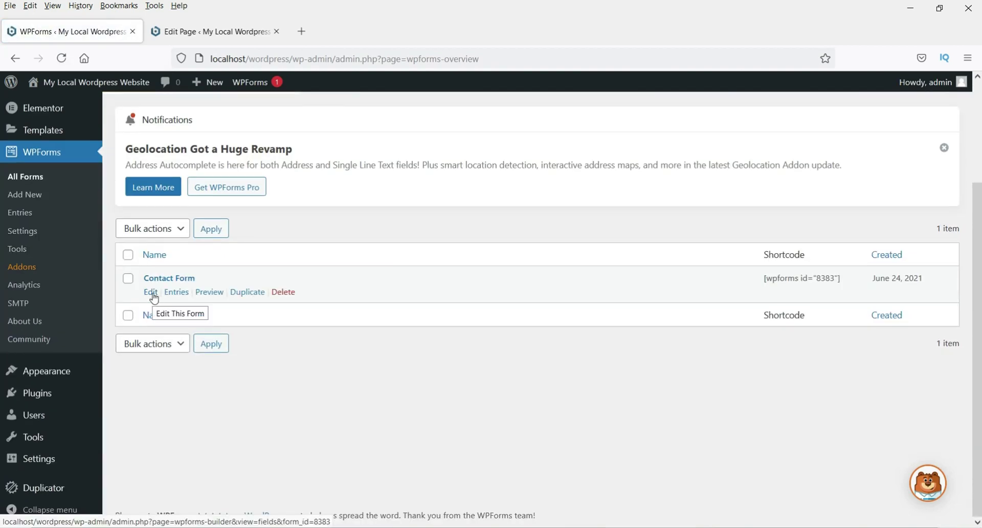
pyautogui.click(154, 298)
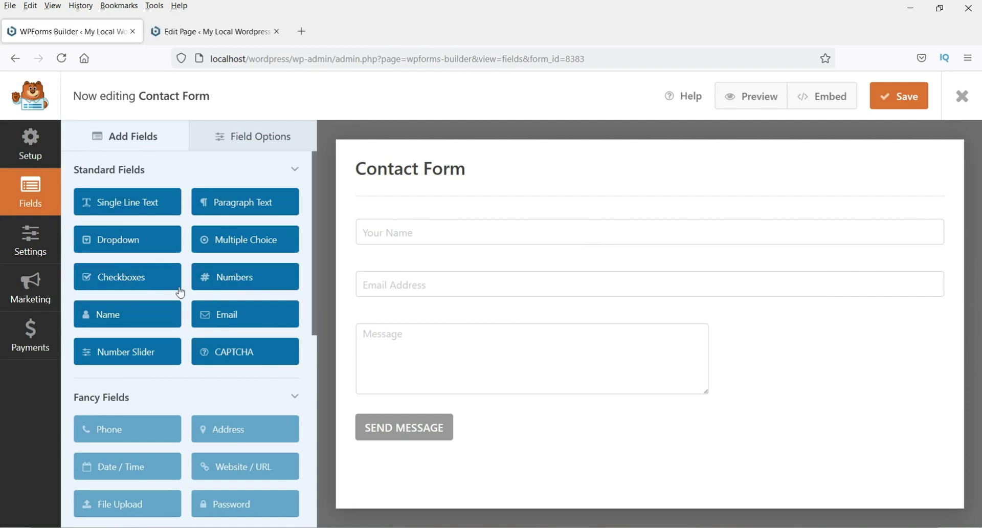
# - Try adding Phone and Address fields, dismissing the PRO-only upgrade notices
pyautogui.scroll(-4, 176, 304)
pyautogui.scroll(-3, 170, 220)
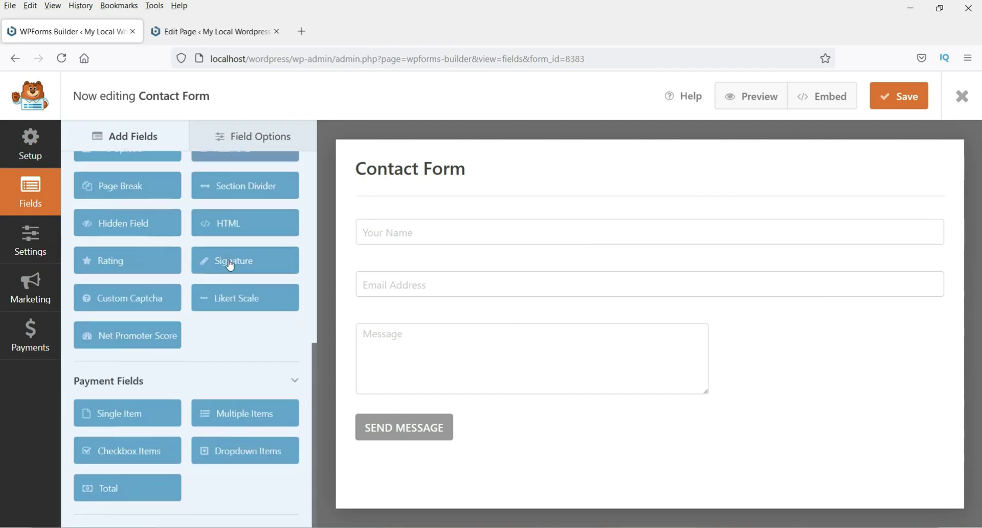
pyautogui.scroll(5, 231, 267)
pyautogui.click(118, 355)
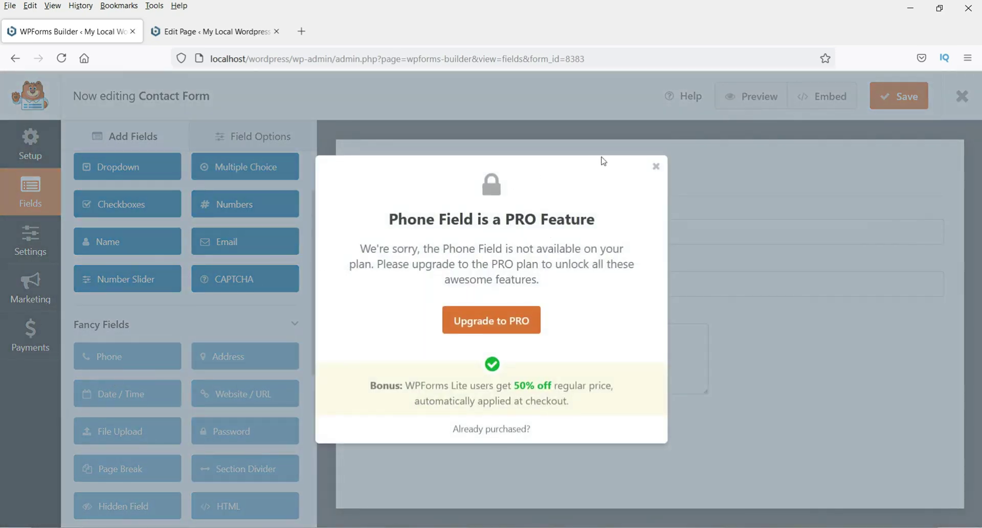
pyautogui.click(655, 167)
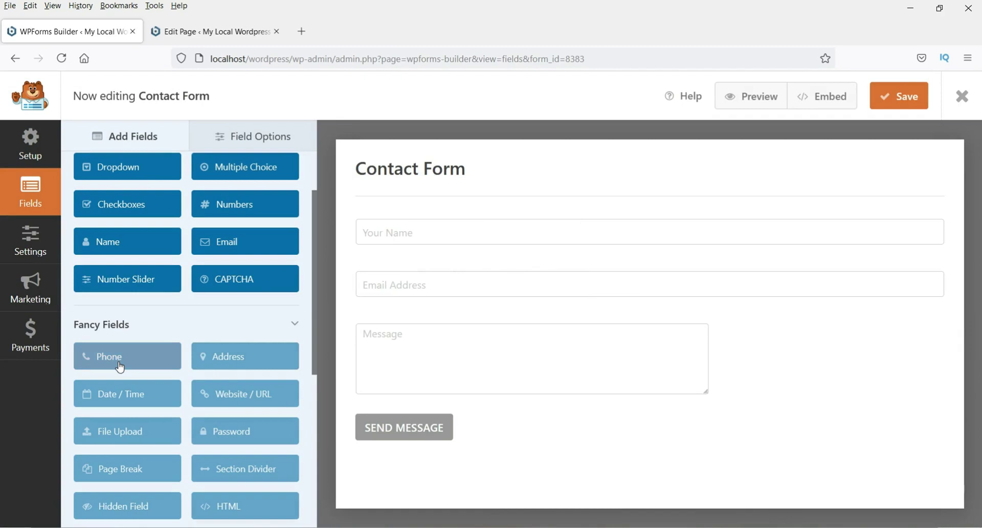
pyautogui.click(228, 364)
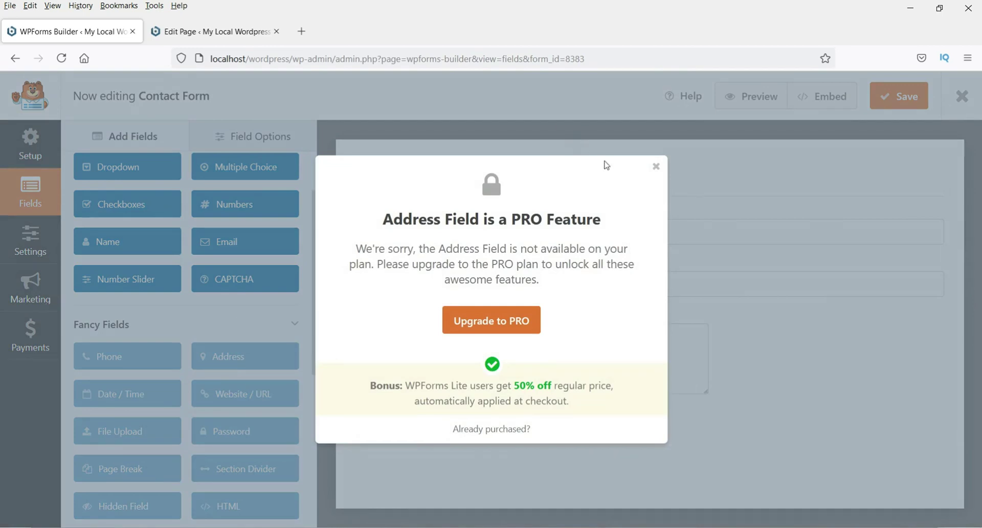
pyautogui.click(656, 167)
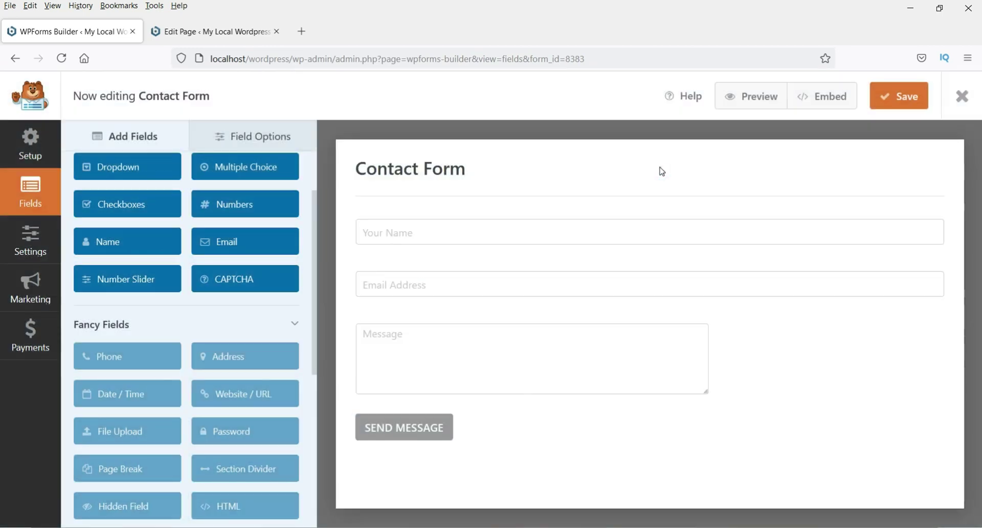
# - Inspect the Your Name field options, then open the form's General settings
pyautogui.click(245, 135)
pyautogui.click(145, 136)
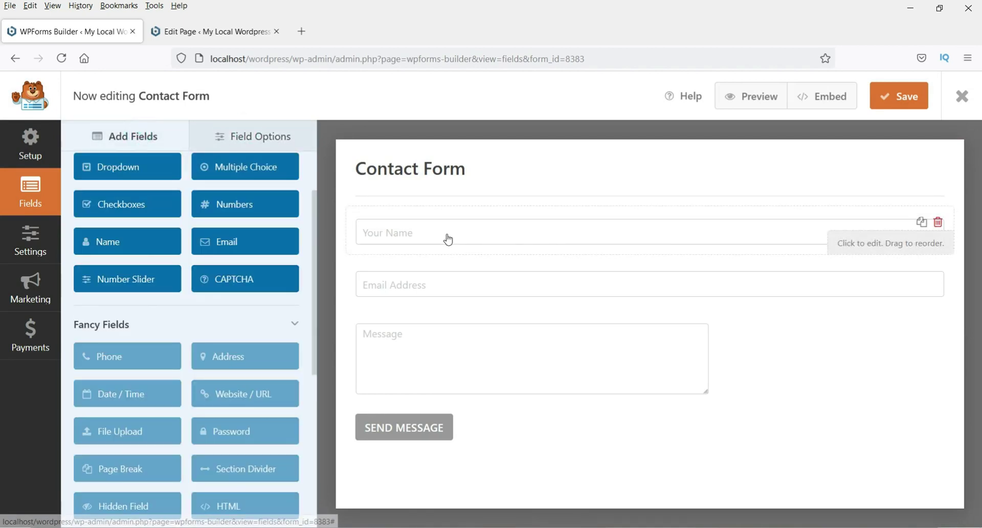
pyautogui.click(448, 240)
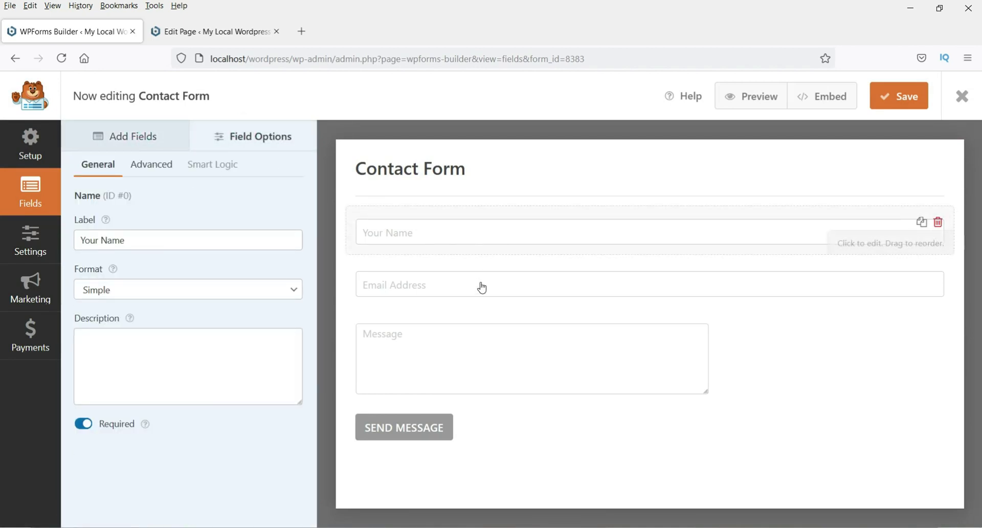
pyautogui.click(129, 137)
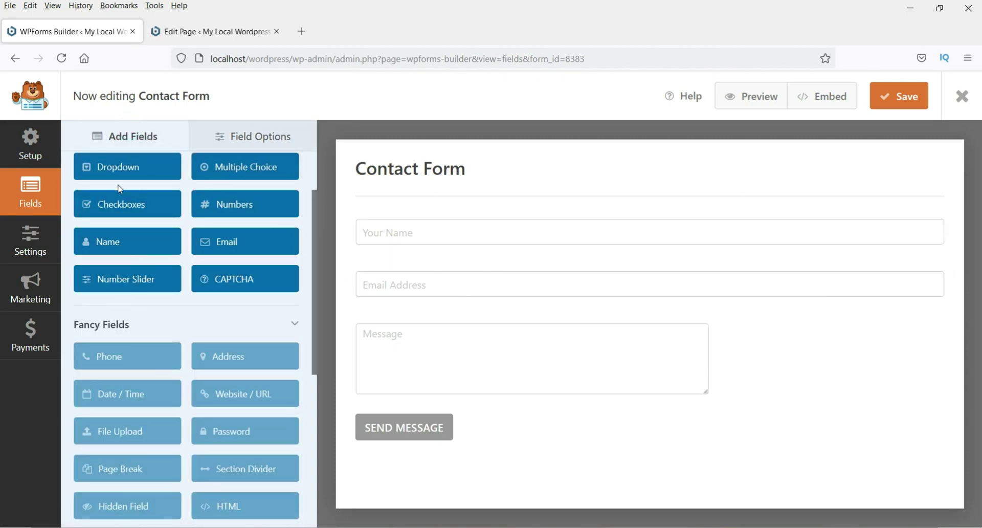
pyautogui.scroll(-5, 246, 273)
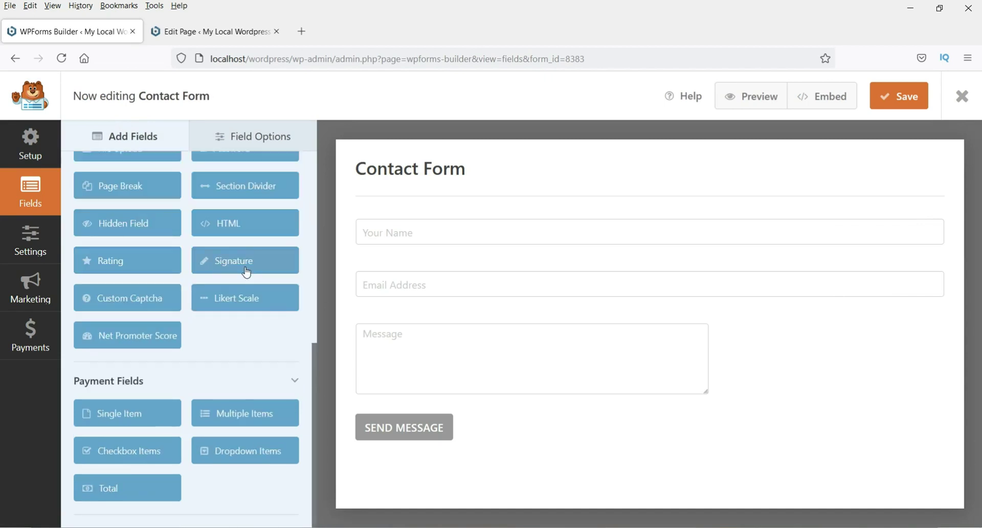
pyautogui.scroll(5, 240, 286)
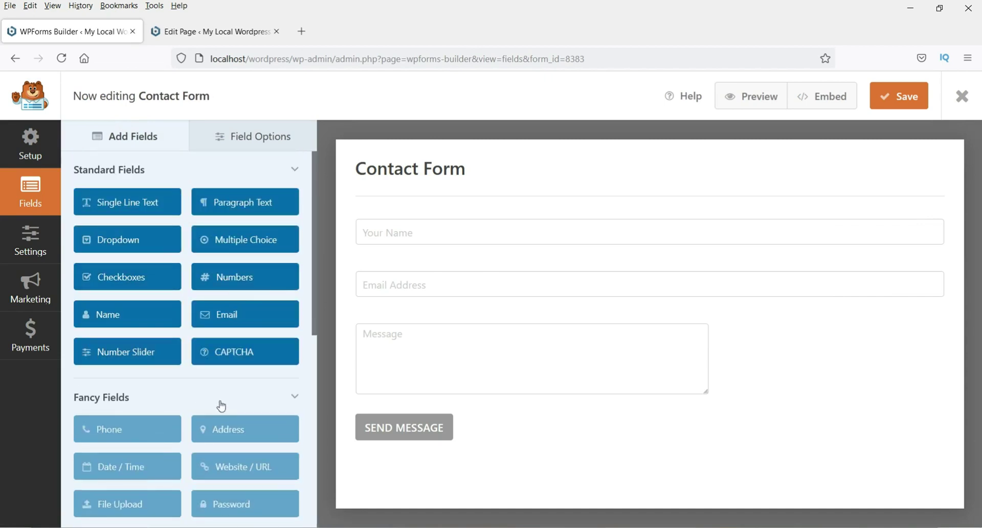
pyautogui.click(294, 169)
pyautogui.click(294, 170)
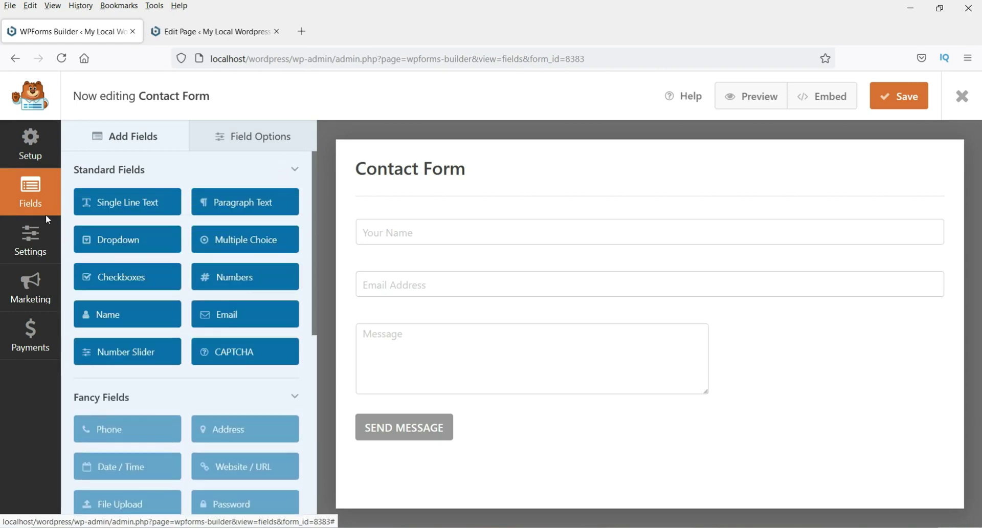
pyautogui.click(25, 252)
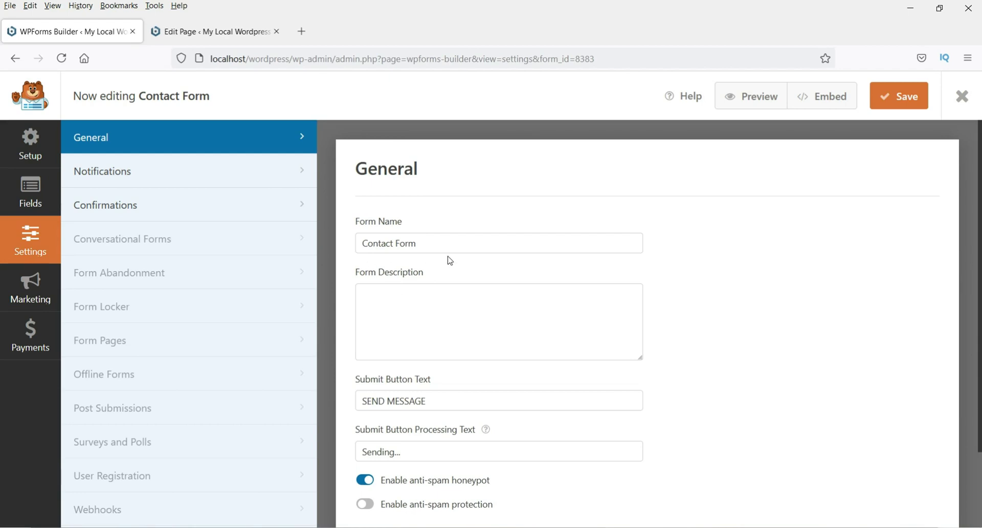
# - Look over the Confirmations and Conversational Forms settings, dismissing the PRO notice
pyautogui.click(413, 320)
pyautogui.scroll(-2, 815, 310)
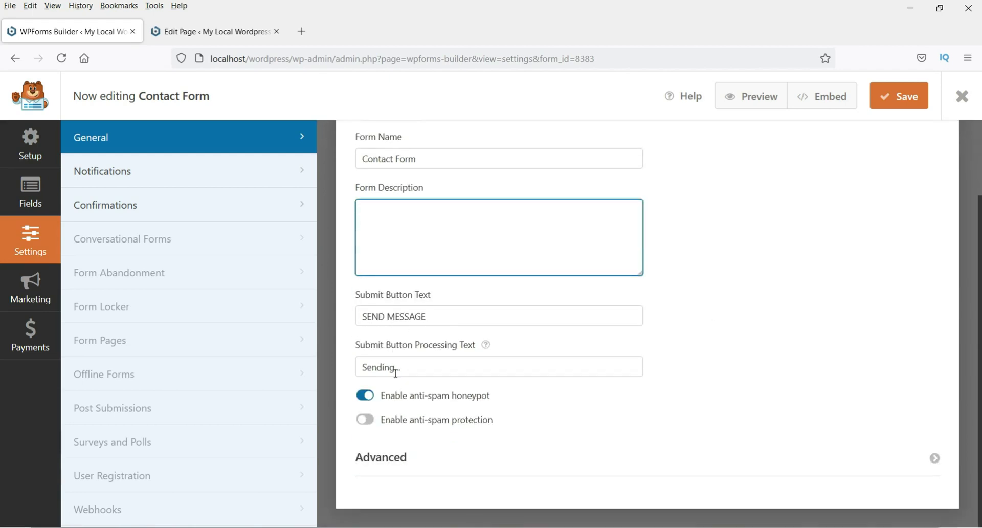
pyautogui.click(156, 217)
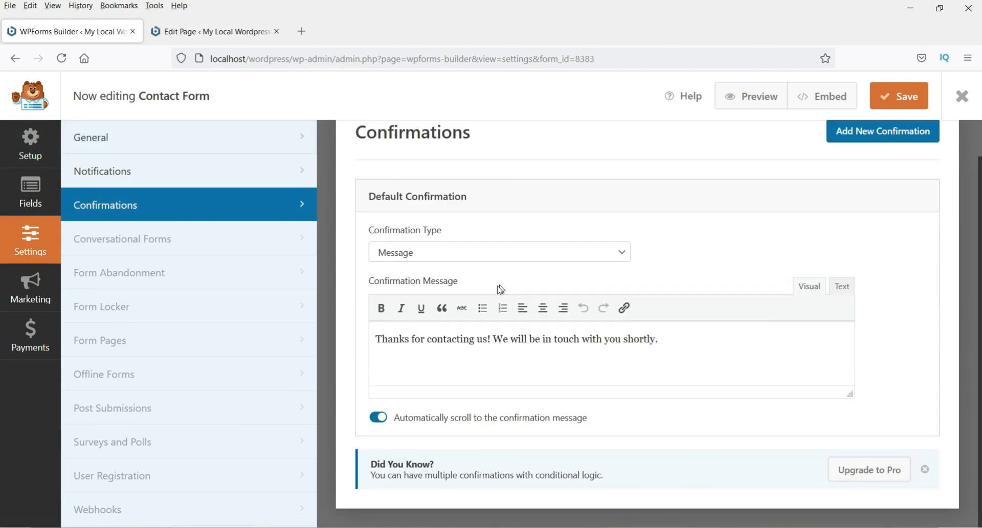
pyautogui.click(174, 237)
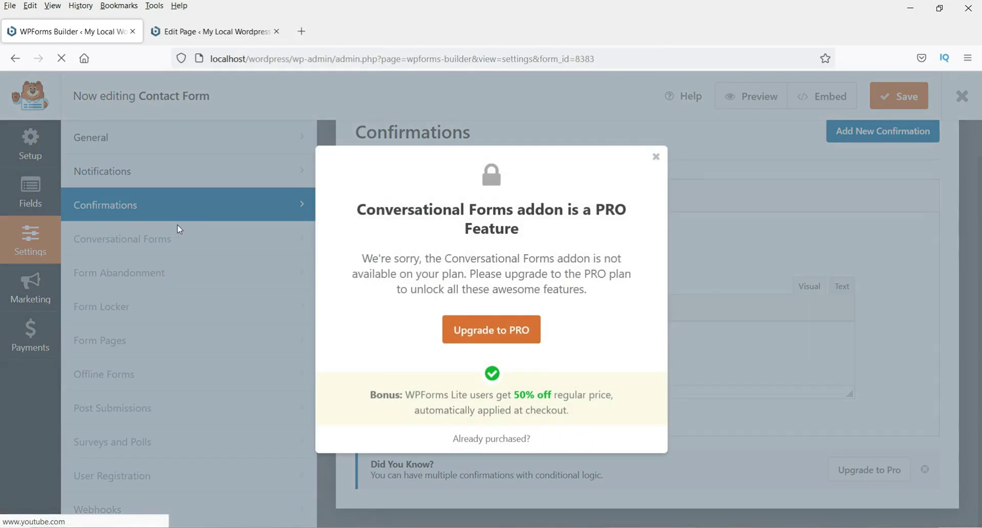
pyautogui.click(656, 156)
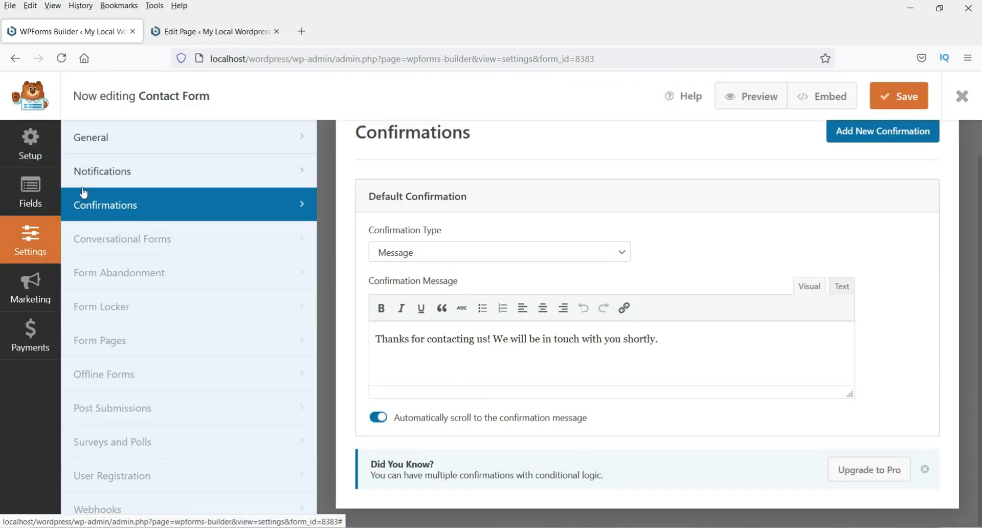
pyautogui.click(109, 137)
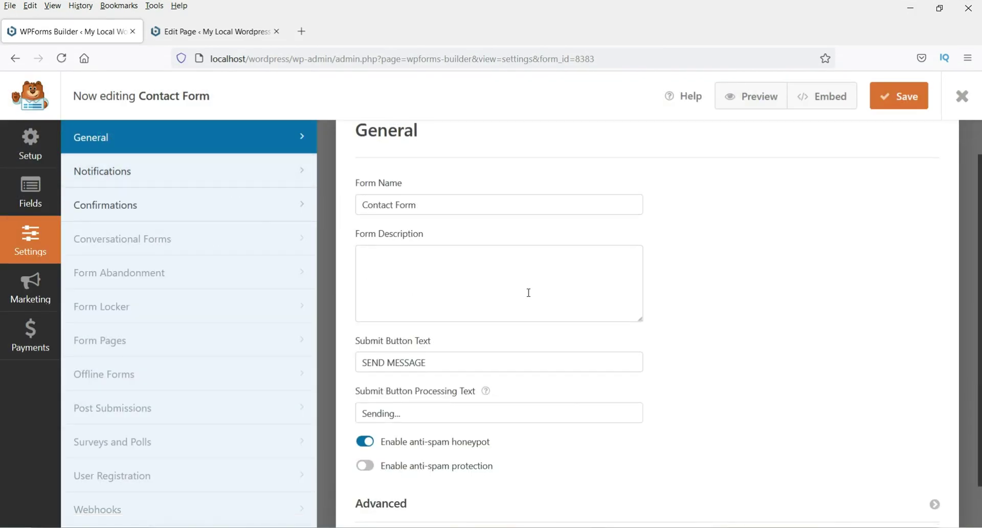
# - Review the notifications sent to {admin_email}, then save the Contact Form
pyautogui.click(116, 173)
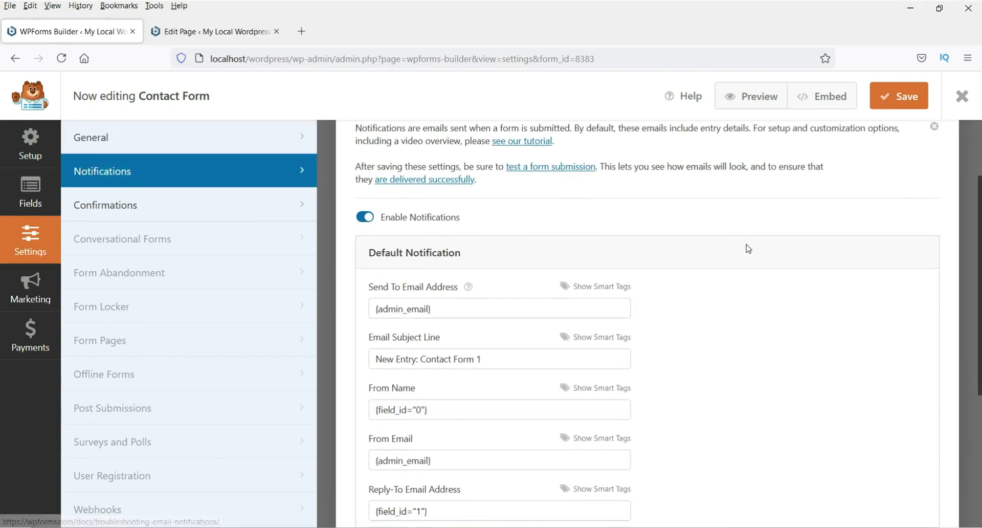
pyautogui.scroll(-3, 748, 248)
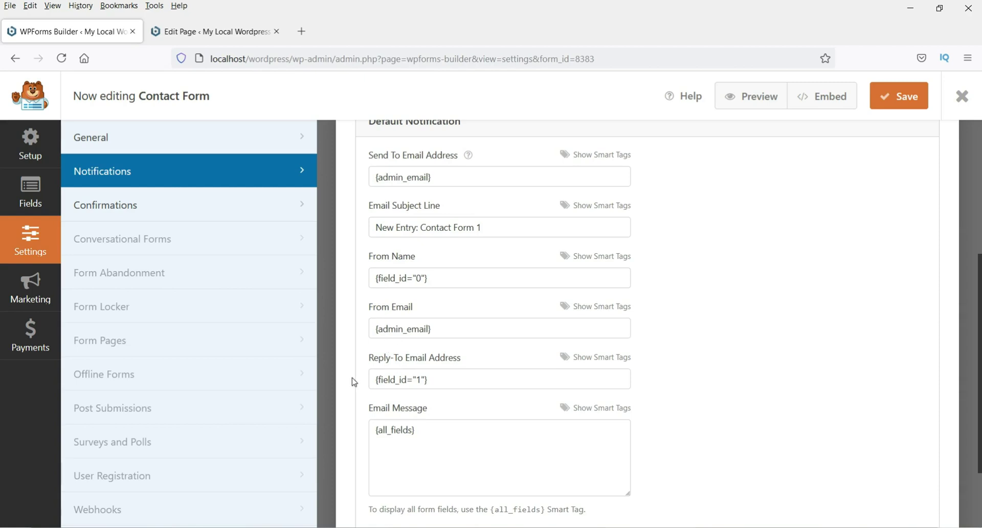
pyautogui.scroll(-2, 530, 344)
pyautogui.scroll(-1, 744, 330)
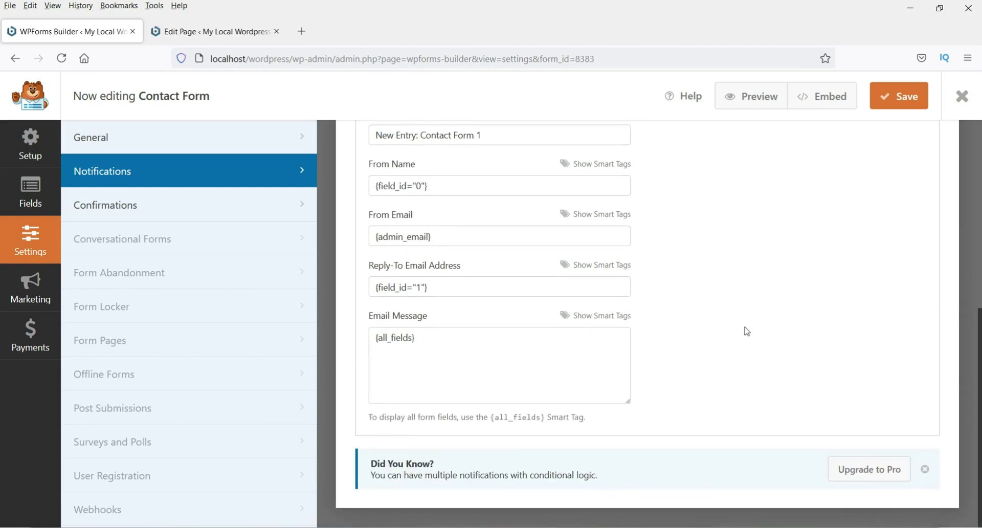
pyautogui.scroll(6, 746, 331)
pyautogui.scroll(1, 746, 331)
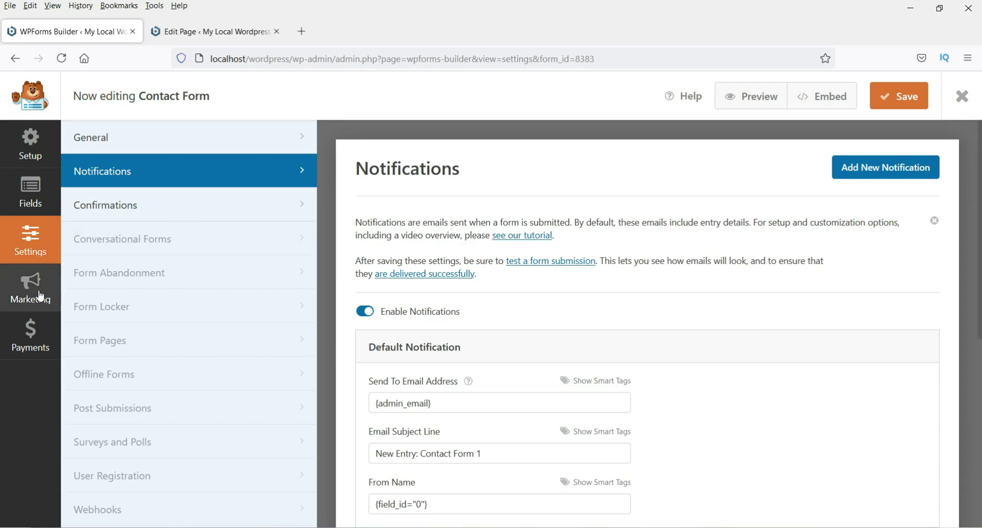
pyautogui.click(891, 106)
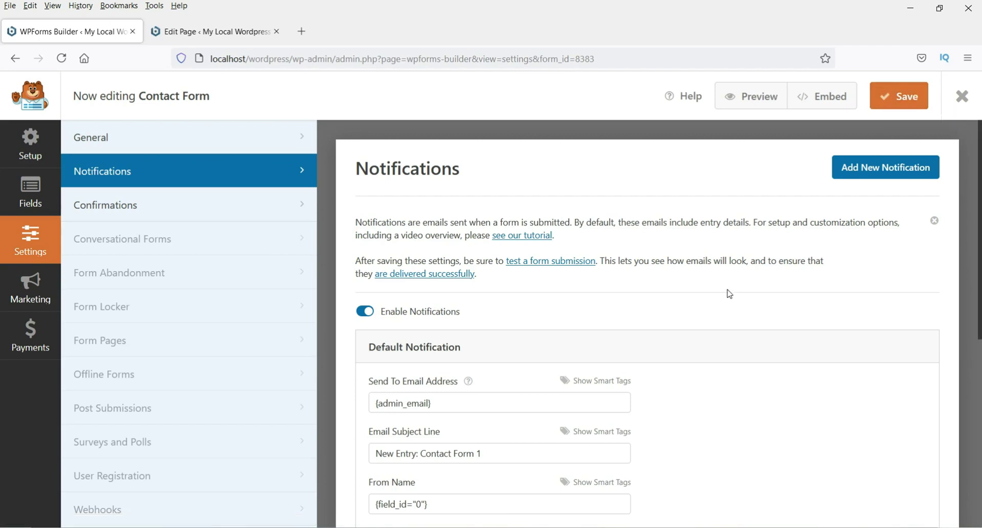
# - Paste [wpforms id="8383"] over Test-page's Caldera shortcode, update, and open the live page in a new tab
pyautogui.click(14, 57)
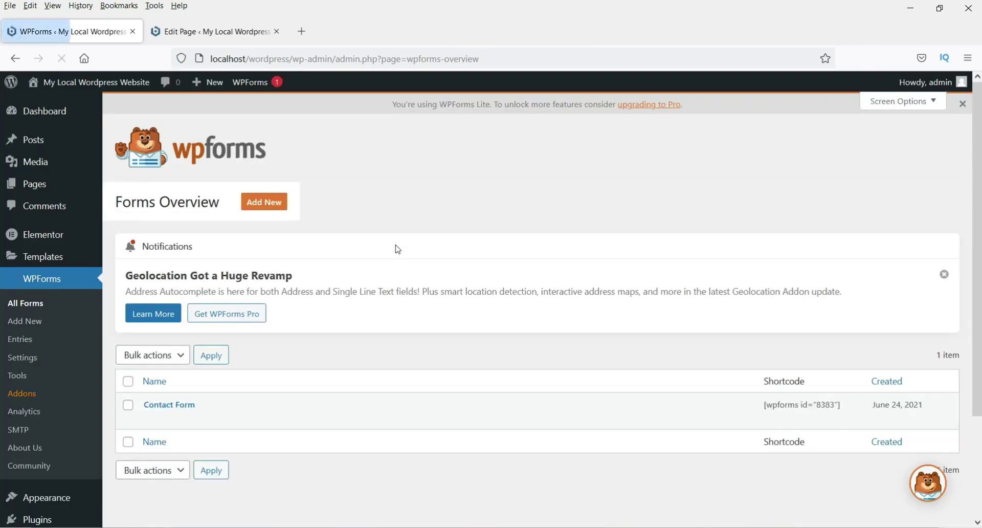
pyautogui.click(783, 405)
pyautogui.hotkey('ctrl', 'c')
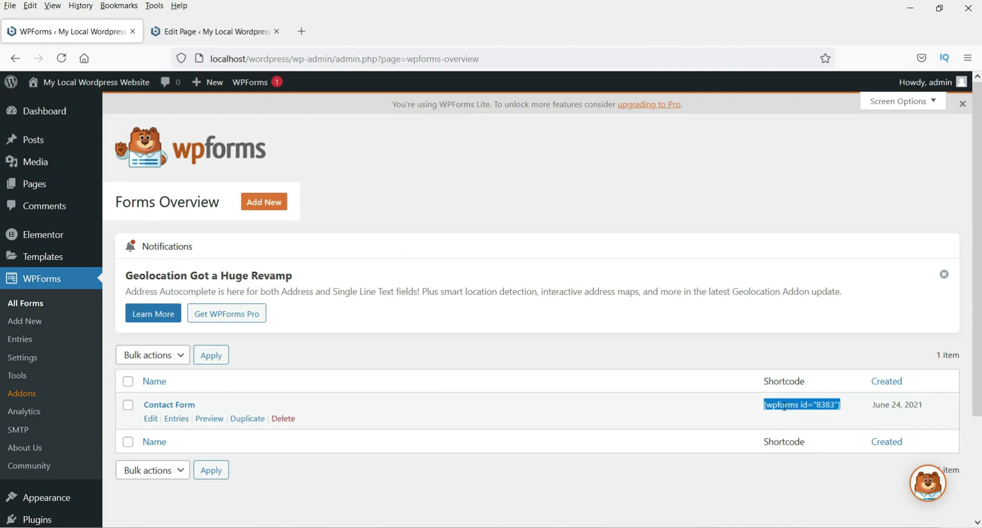
pyautogui.click(236, 31)
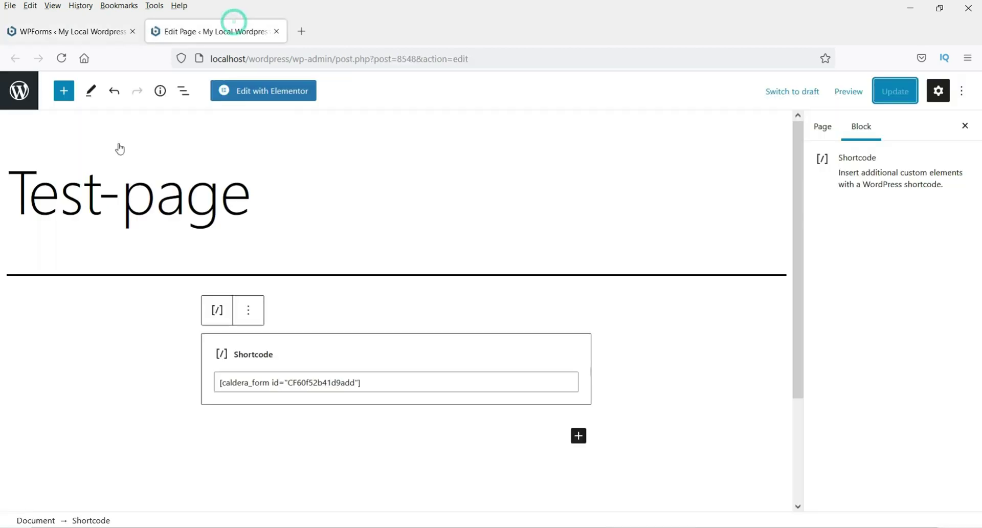
pyautogui.tripleClick(267, 378)
pyautogui.hotkey('ctrl', 'v')
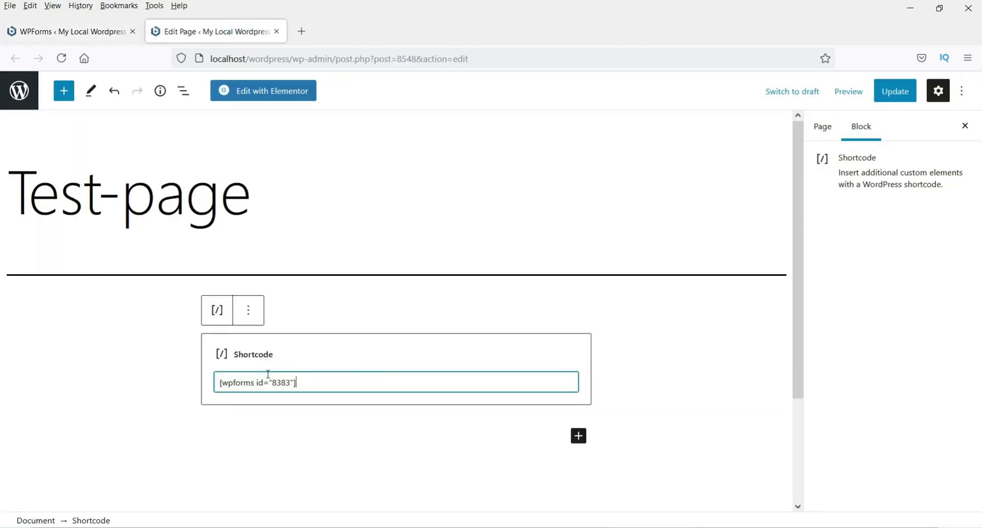
pyautogui.click(891, 95)
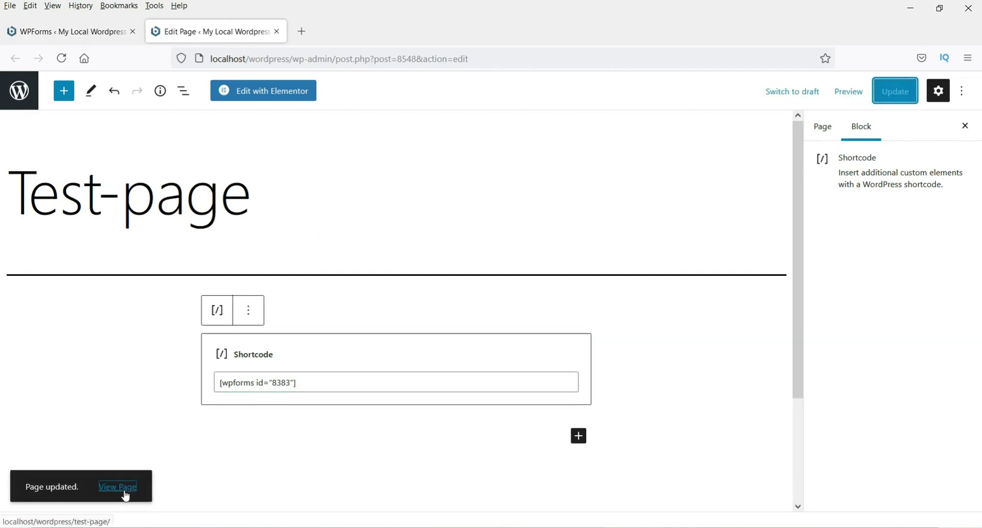
pyautogui.rightClick(124, 492)
pyautogui.click(171, 314)
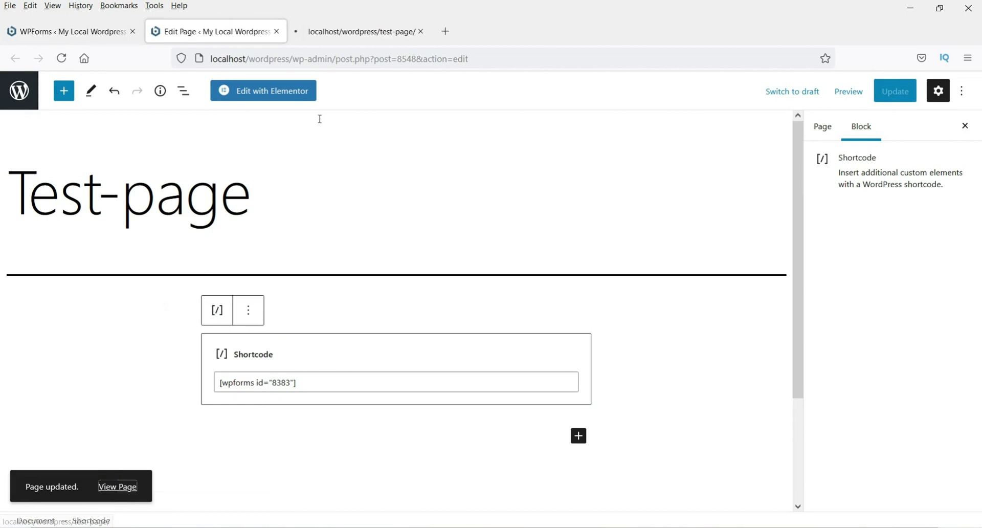
# - Check the live Test-page's WPForms form: Your Name, Email Address, Message fields and SEND MESSAGE button
pyautogui.click(332, 32)
pyautogui.scroll(-4, 767, 256)
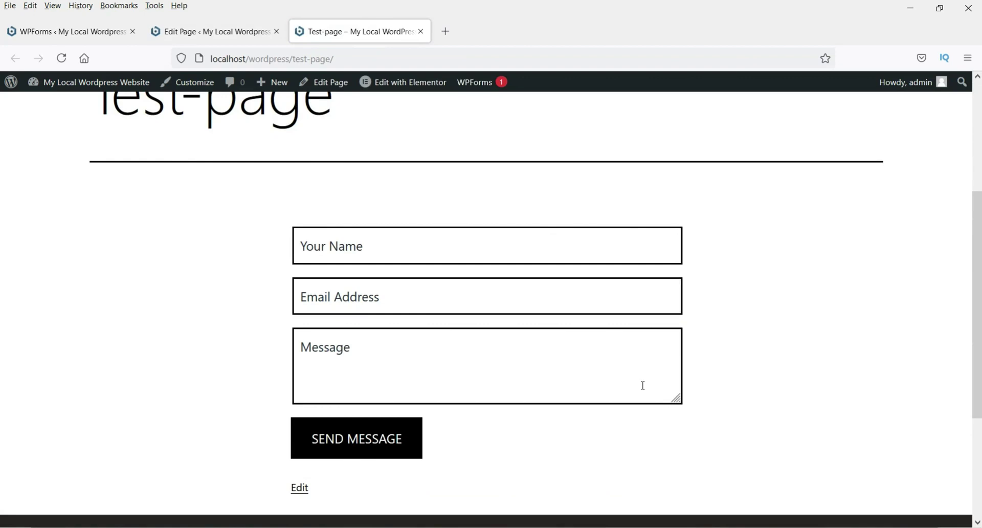
pyautogui.scroll(4, 642, 385)
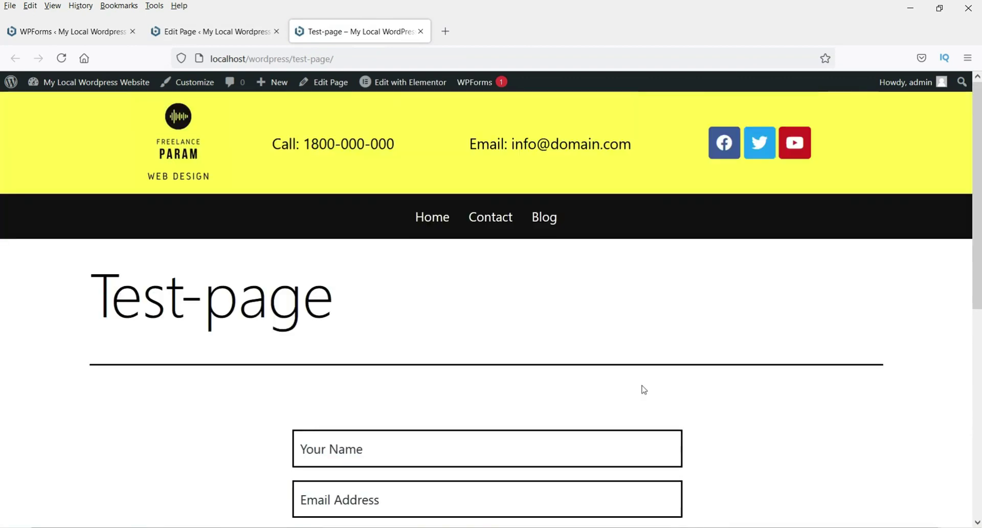